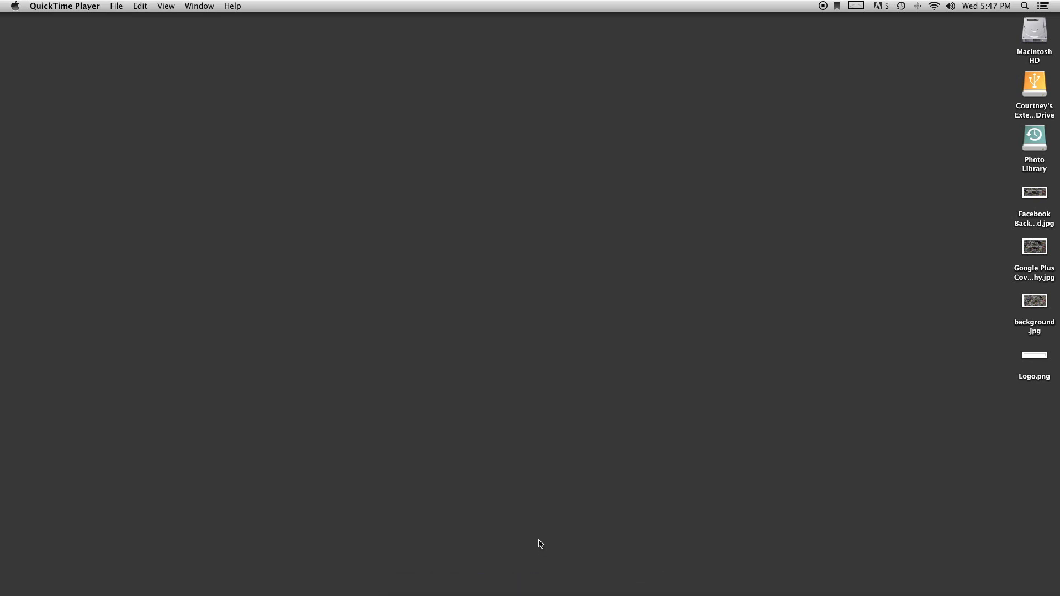
Step: Check labs.adobe.com in Safari, then minimize the browser to reveal the Untitled card
{"action": "mouse_move", "coordinate": [537, 595]}
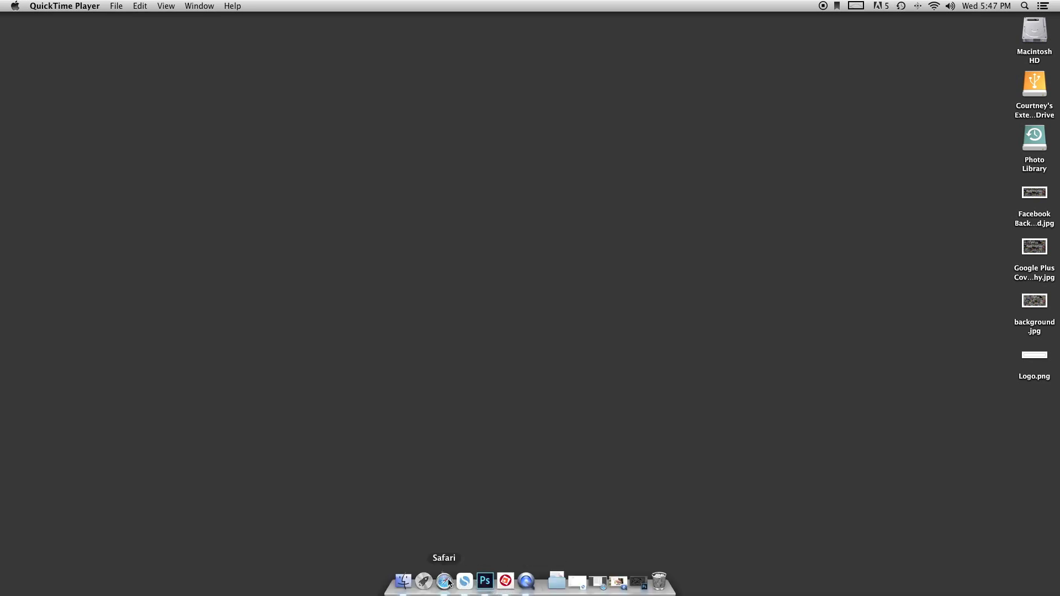
{"action": "left_click", "coordinate": [444, 583]}
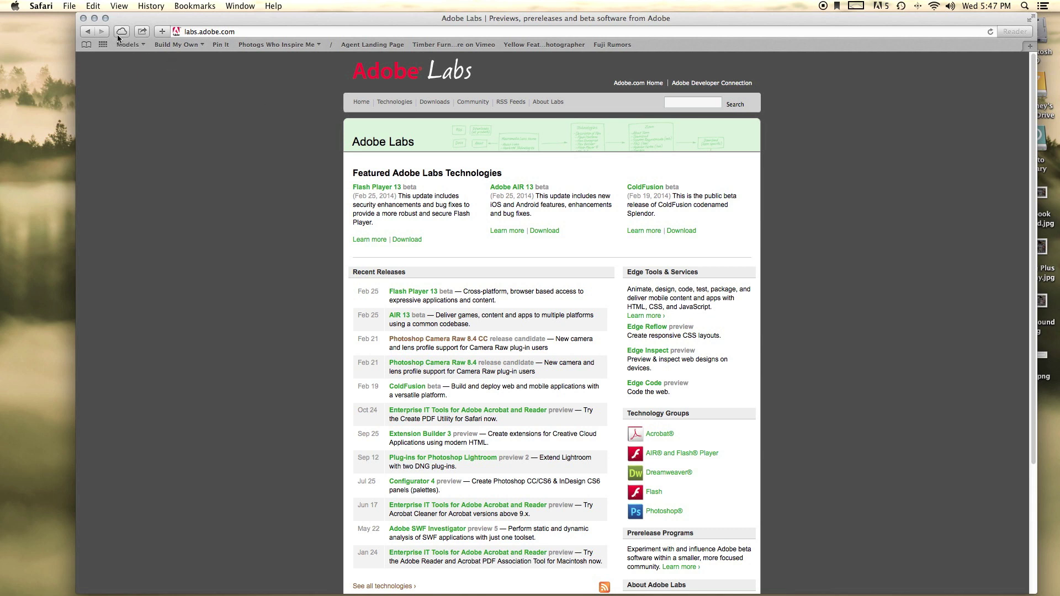
{"action": "left_click", "coordinate": [95, 19]}
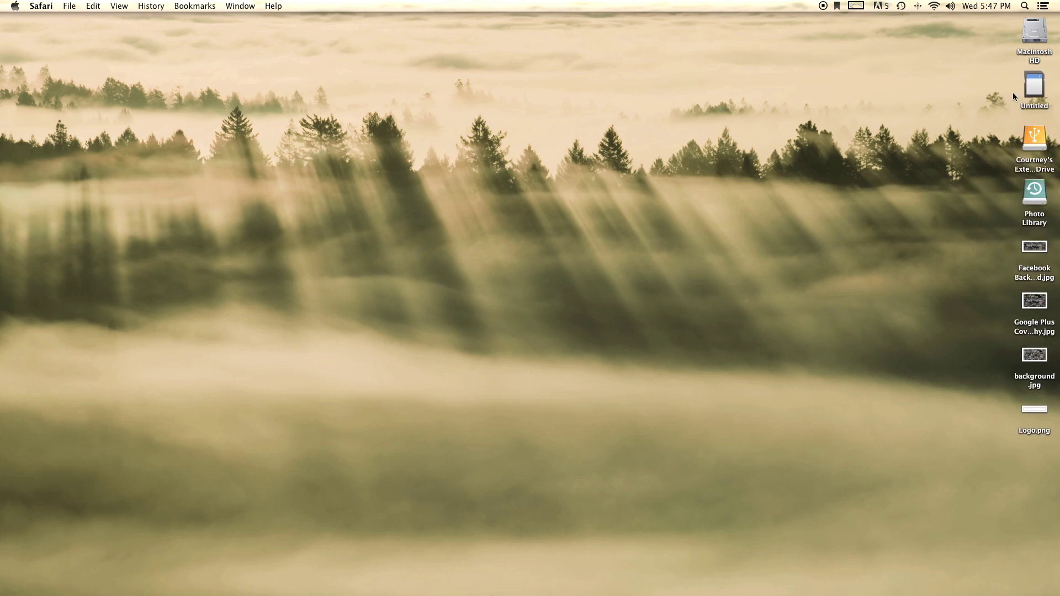
Step: Open the Untitled card's DCIM > 100_FUJI folder of RAF files
{"action": "double_click", "coordinate": [1030, 88]}
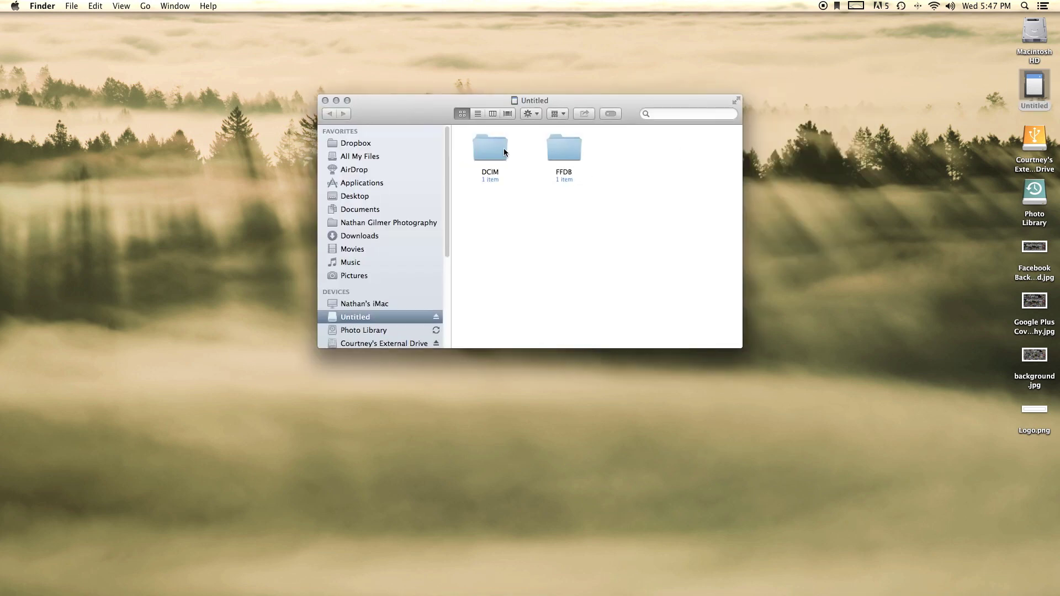
{"action": "double_click", "coordinate": [504, 148]}
{"action": "double_click", "coordinate": [501, 148]}
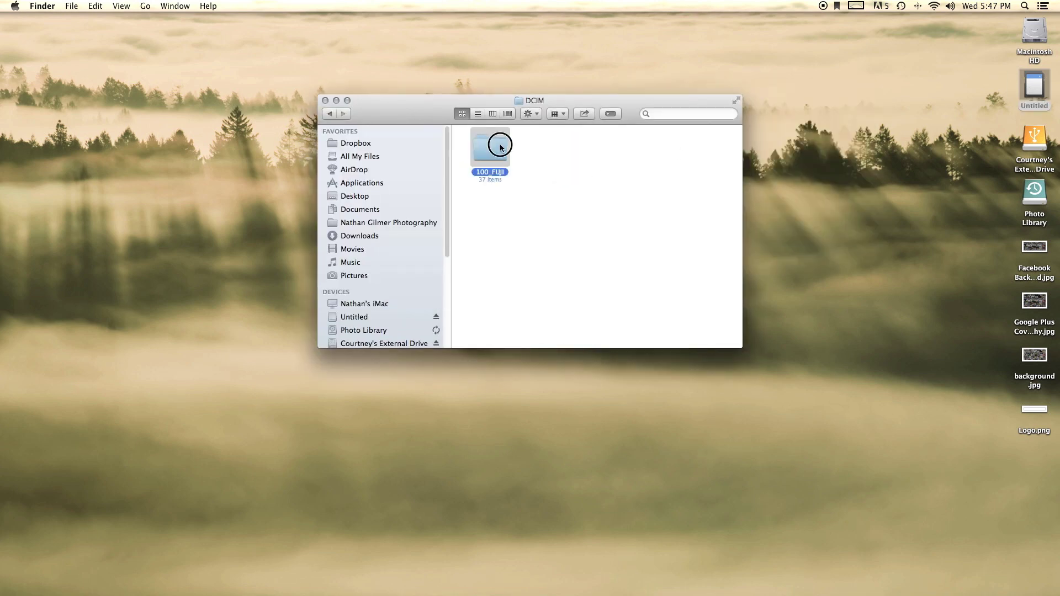
{"action": "scroll", "coordinate": [575, 217], "scroll_direction": "up", "scroll_amount": 2}
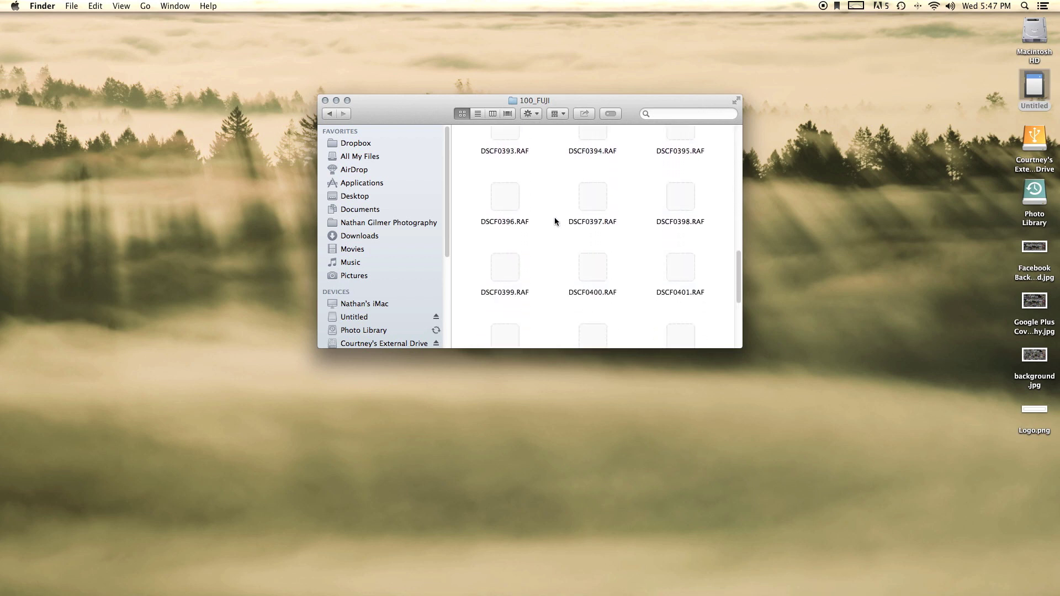
{"action": "scroll", "coordinate": [555, 221], "scroll_direction": "down", "scroll_amount": 2}
{"action": "scroll", "coordinate": [555, 221], "scroll_direction": "up", "scroll_amount": 1}
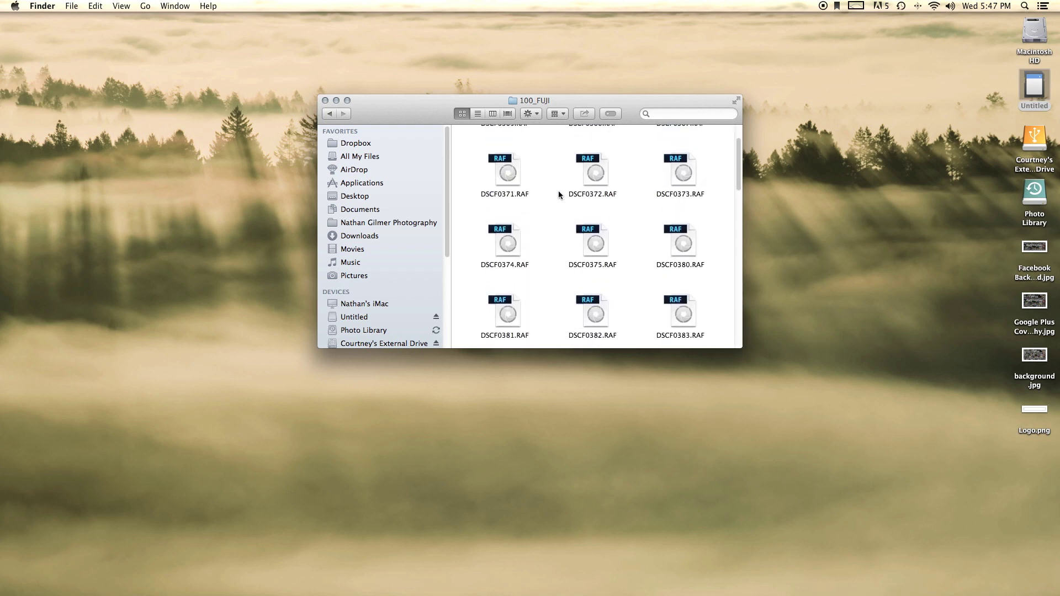
Step: Select all 37 RAF files and bring up their context menu
{"action": "key", "text": "super+a"}
{"action": "left_click", "coordinate": [601, 174]}
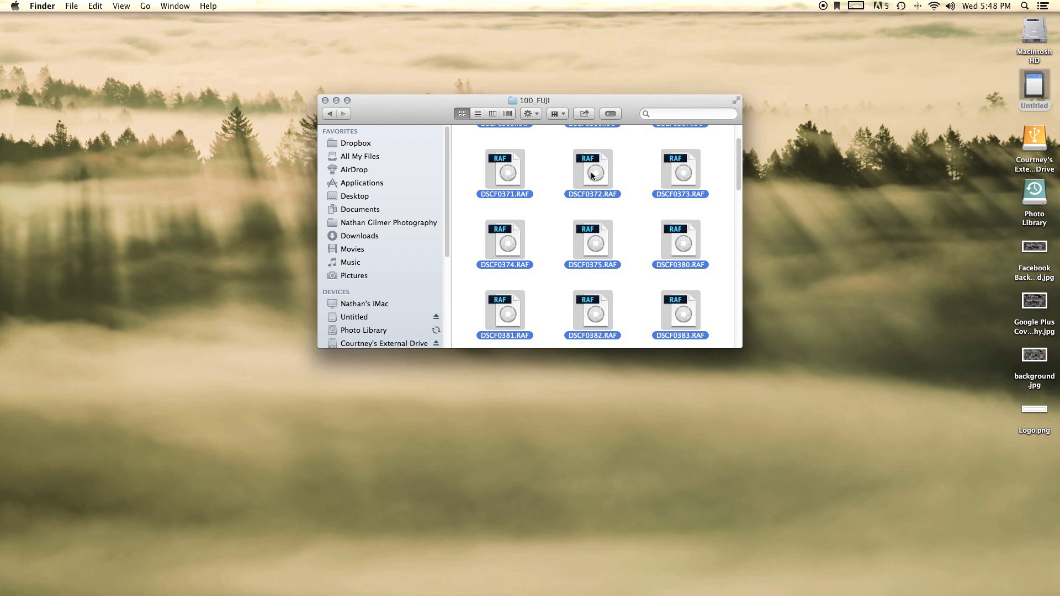
{"action": "right_click", "coordinate": [592, 175]}
Step: Open the selected RAF files with Adobe Photoshop CC (default), loading them into Camera Raw
{"action": "mouse_move", "coordinate": [718, 204]}
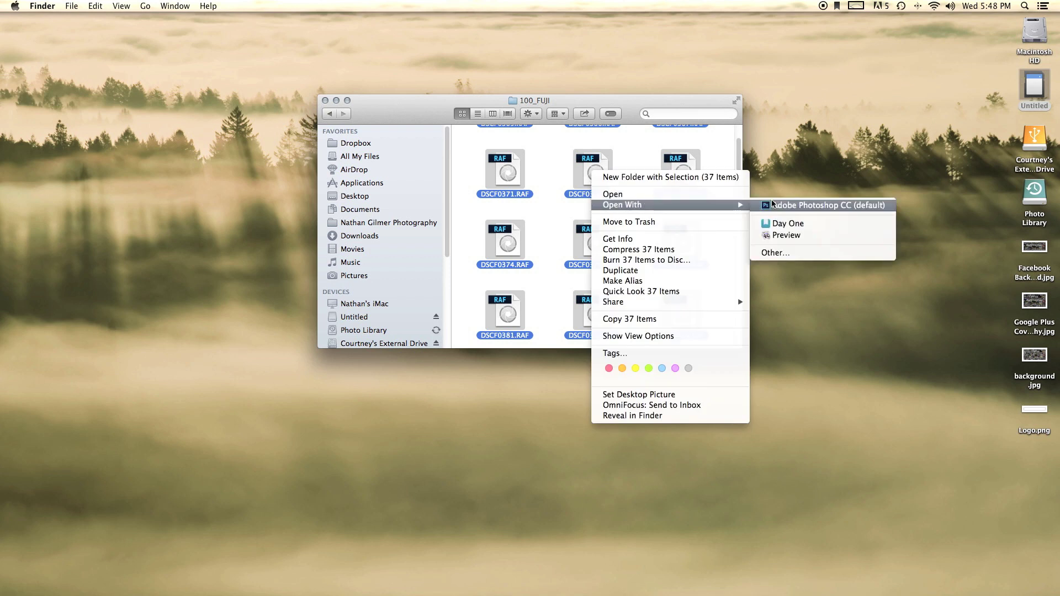
{"action": "left_click", "coordinate": [784, 205]}
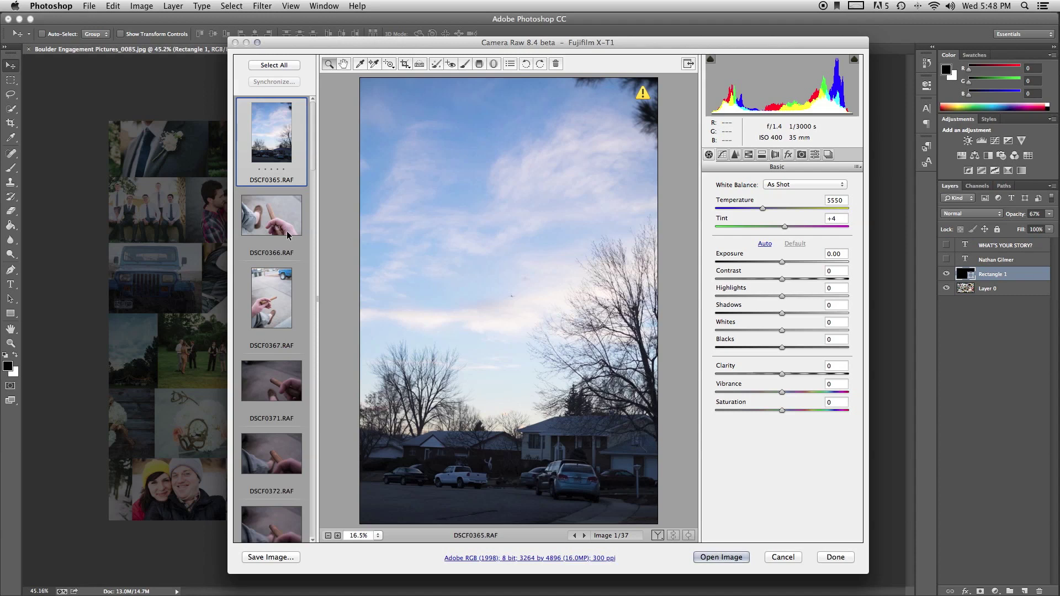
Step: Select the 29 images DSCF0380 through DSCF0408 in the Camera Raw filmstrip for saving
{"action": "scroll", "coordinate": [289, 235], "scroll_direction": "down", "scroll_amount": 3}
{"action": "scroll", "coordinate": [286, 236], "scroll_direction": "down", "scroll_amount": 5}
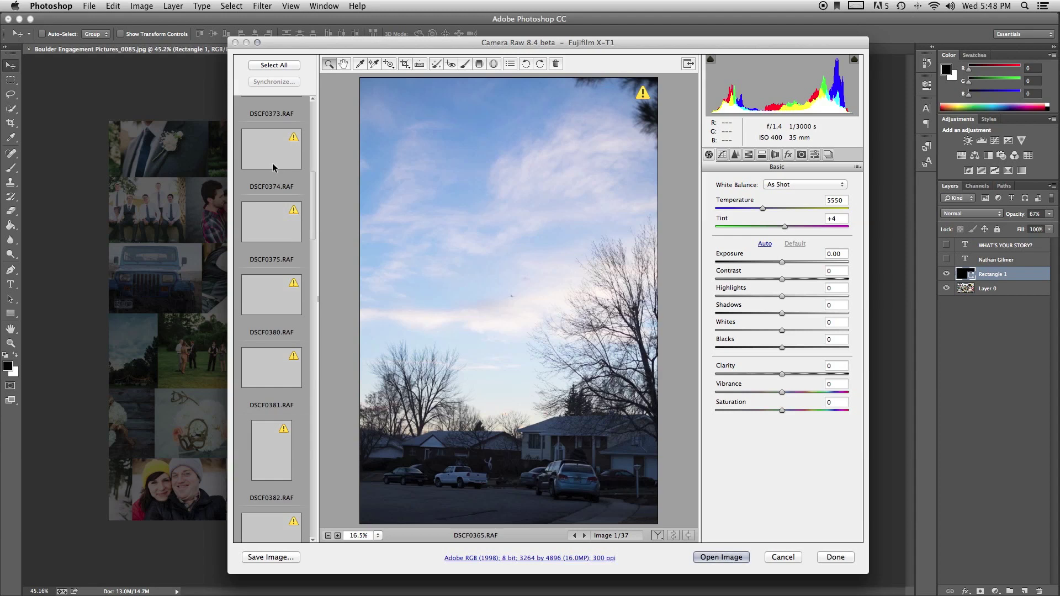
{"action": "left_click", "coordinate": [271, 164]}
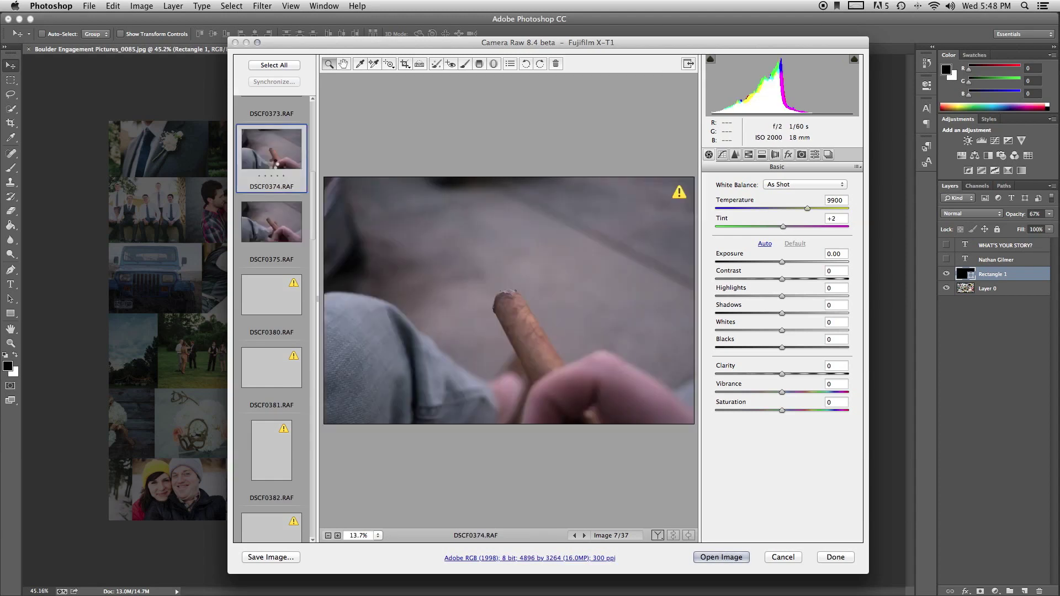
{"action": "scroll", "coordinate": [279, 246], "scroll_direction": "down", "scroll_amount": 3}
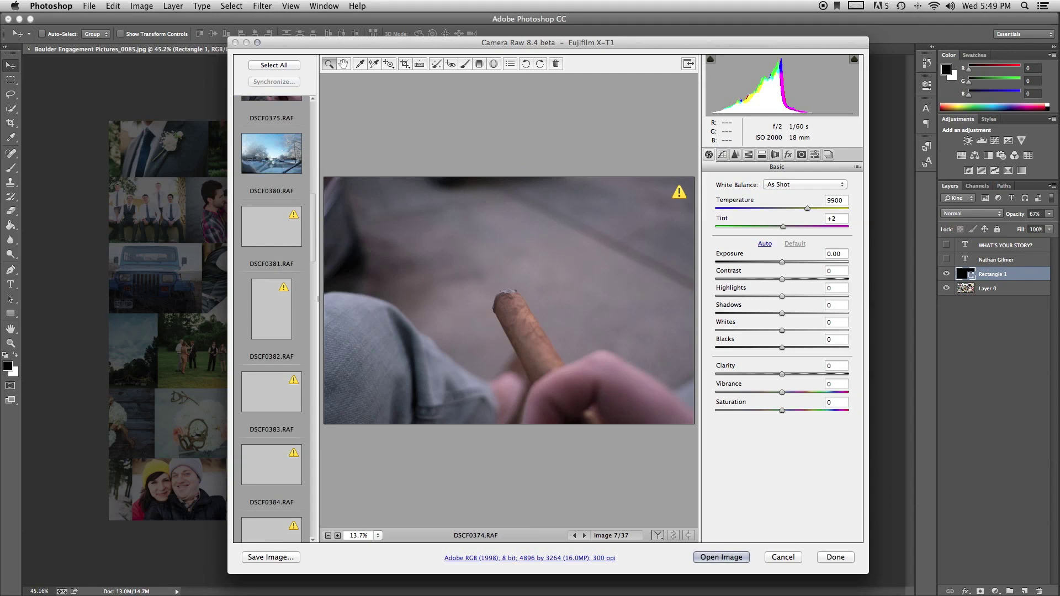
{"action": "left_click", "coordinate": [269, 163]}
{"action": "scroll", "coordinate": [278, 270], "scroll_direction": "down", "scroll_amount": 20}
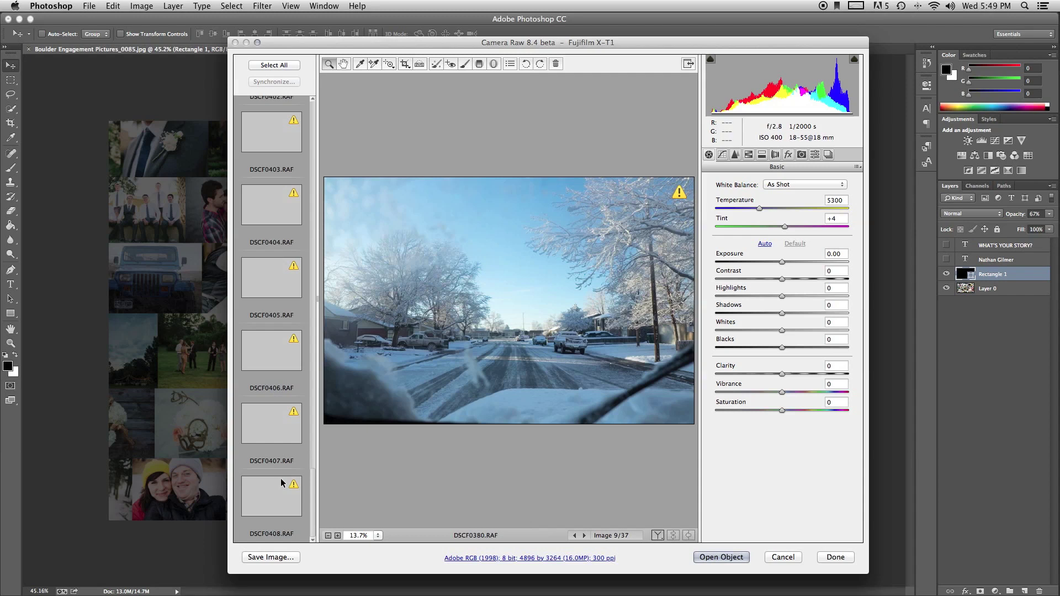
{"action": "left_click", "coordinate": [278, 494], "text": "shift"}
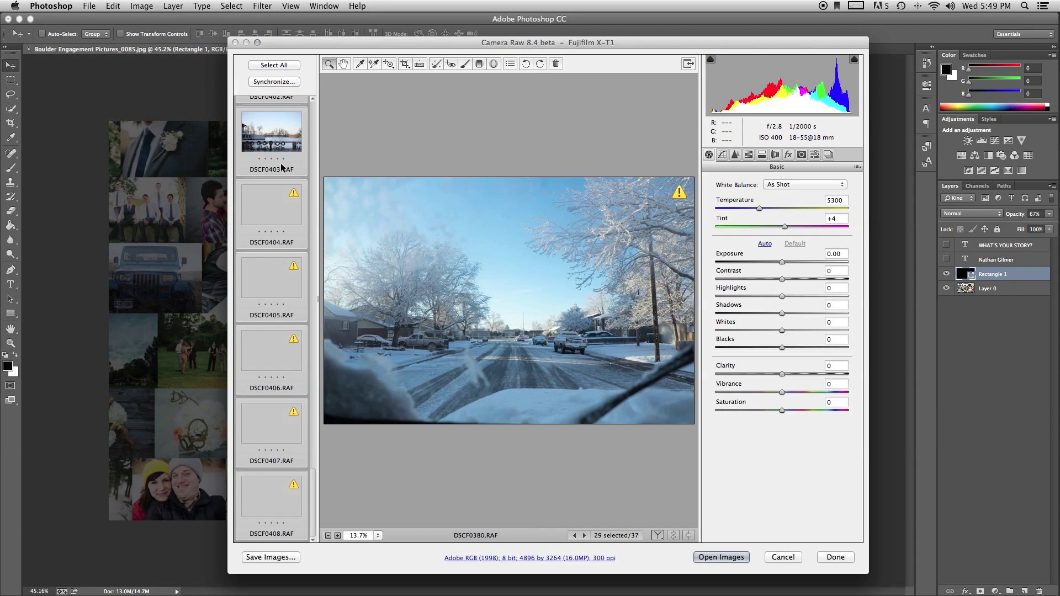
{"action": "left_click", "coordinate": [275, 559]}
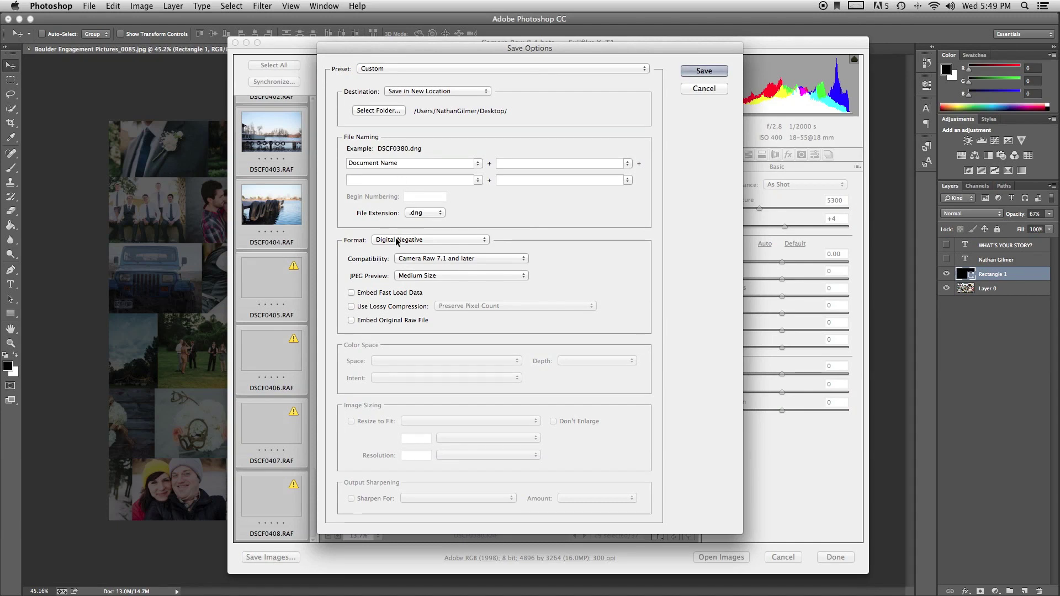
Step: Save the selected files as Digital Negative with Camera Raw 7.1 and later compatibility
{"action": "left_click", "coordinate": [433, 260]}
{"action": "left_click", "coordinate": [433, 259]}
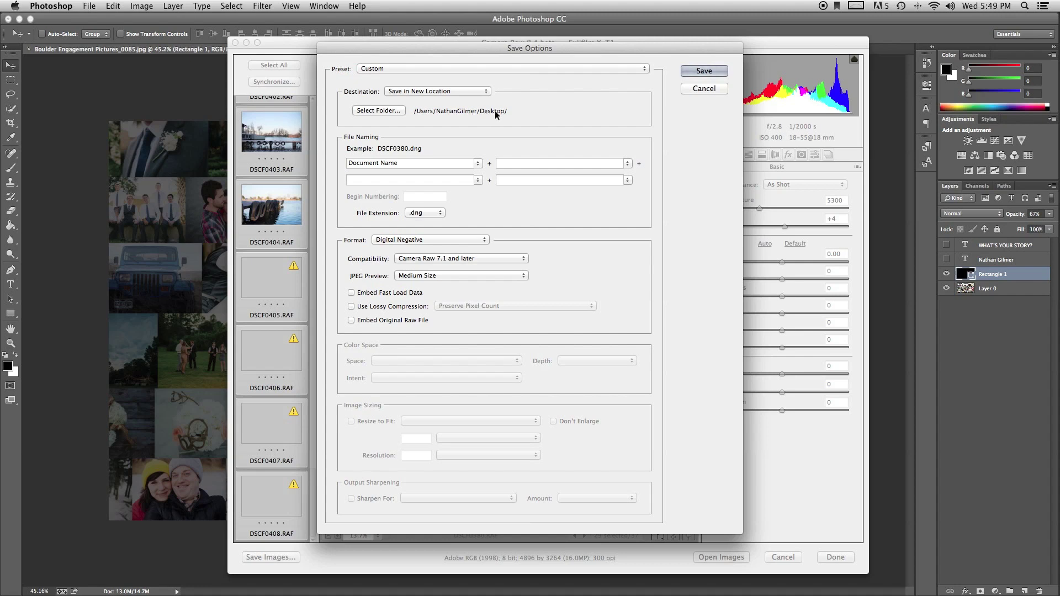
{"action": "left_click", "coordinate": [696, 76]}
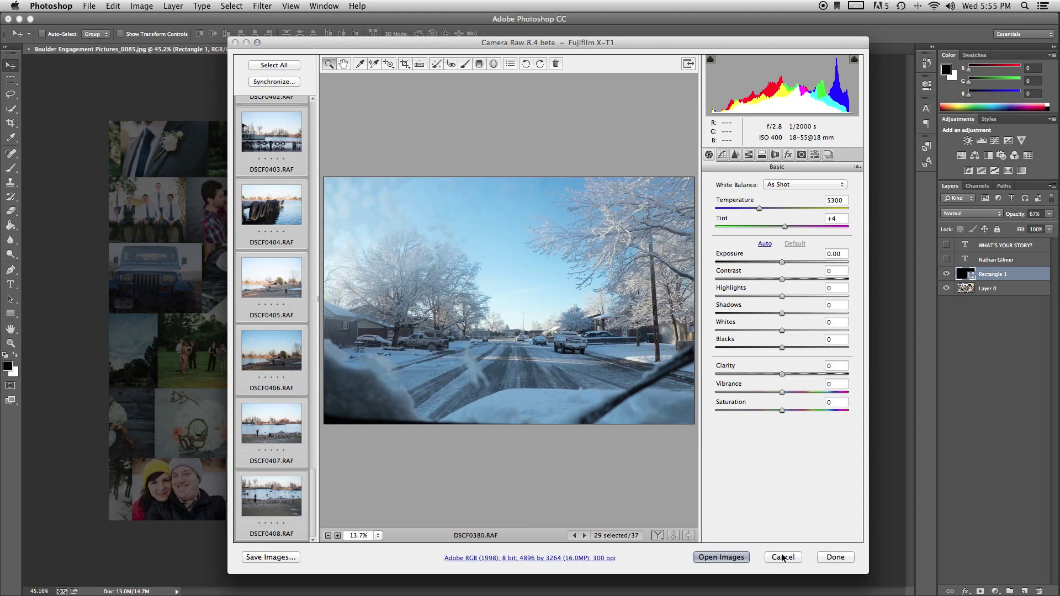
Step: Close Camera Raw with Done and switch to the desktop running Lightroom
{"action": "left_click", "coordinate": [835, 558]}
{"action": "key", "text": "ctrl+Up"}
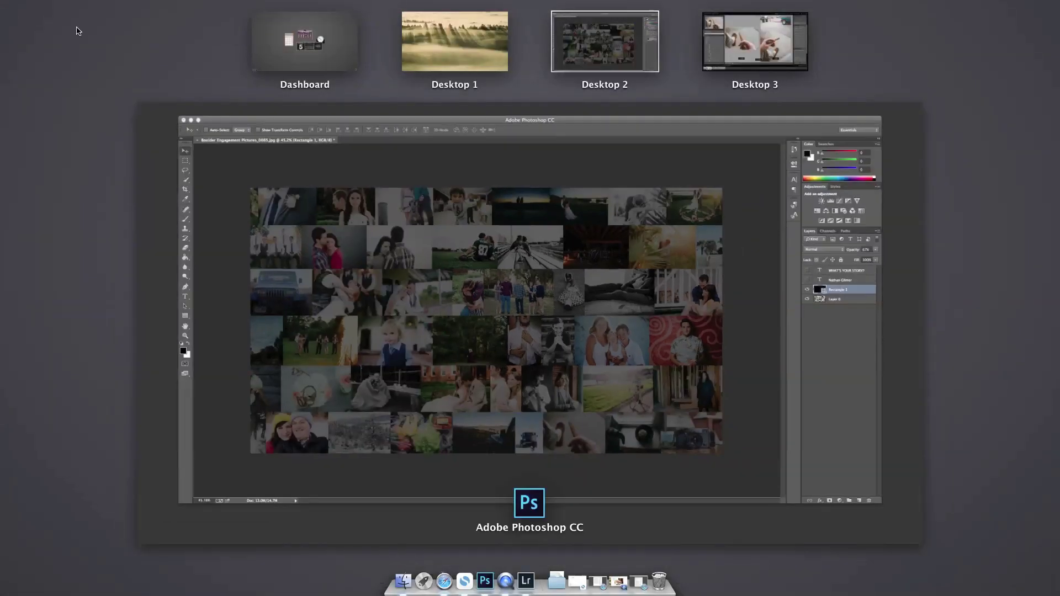
{"action": "left_click", "coordinate": [46, 35]}
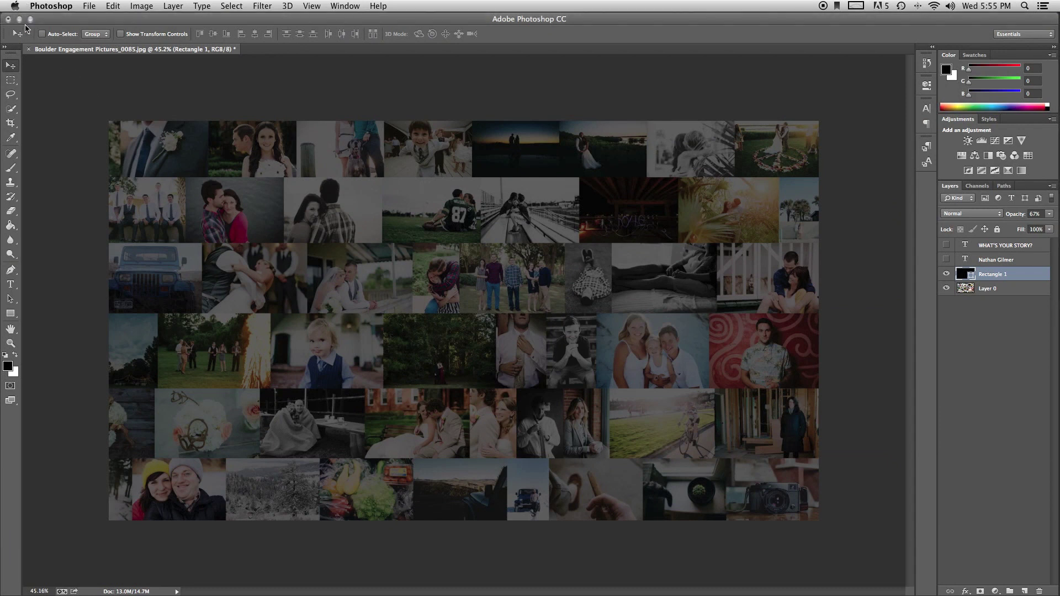
{"action": "key", "text": "ctrl+Right"}
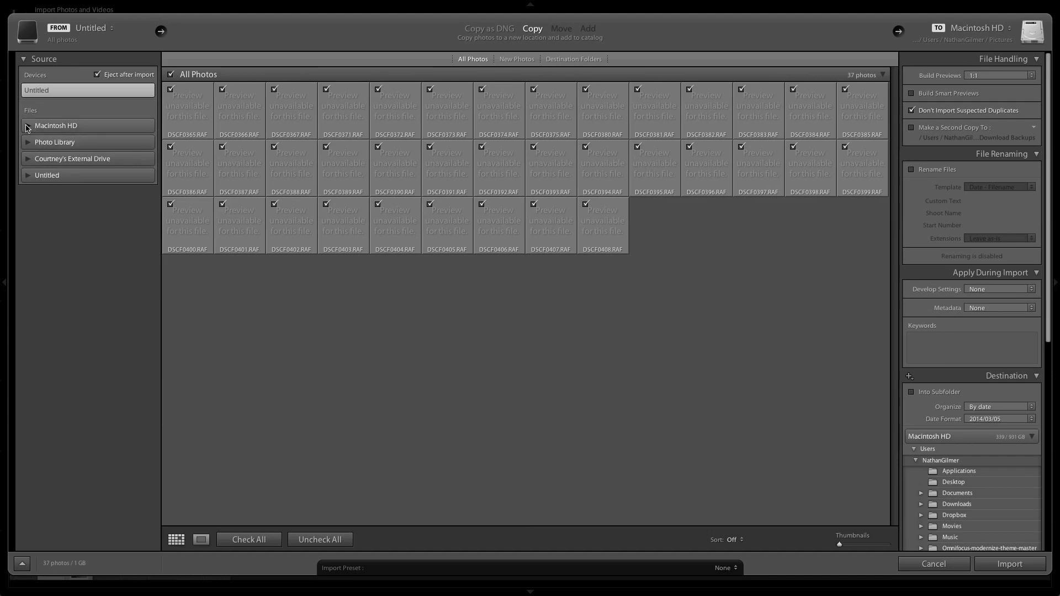
Step: Set the import source to the Desktop under Macintosh HD > Users
{"action": "left_click", "coordinate": [27, 127]}
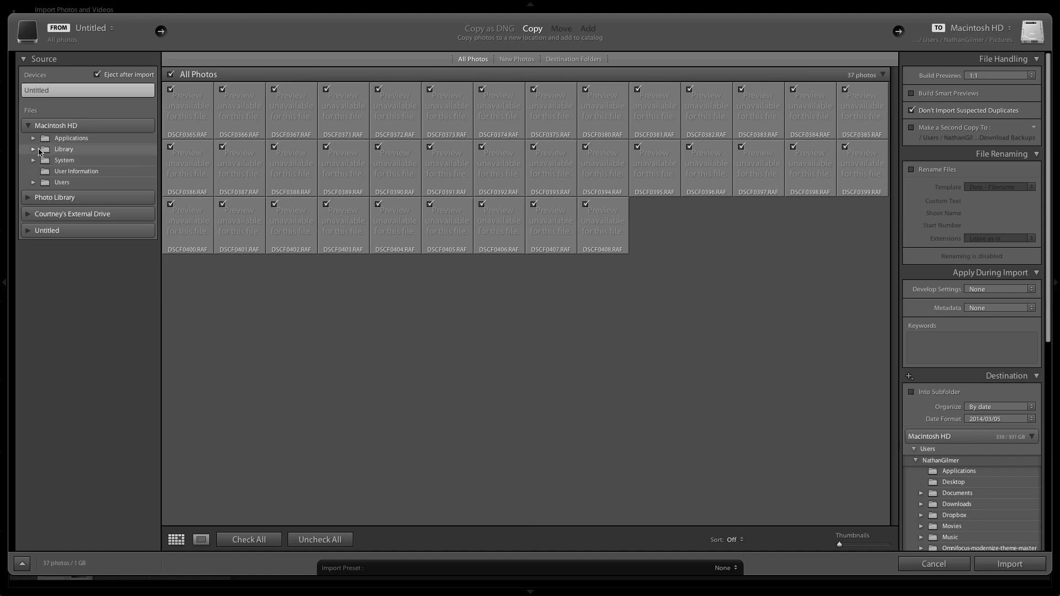
{"action": "left_click", "coordinate": [34, 182]}
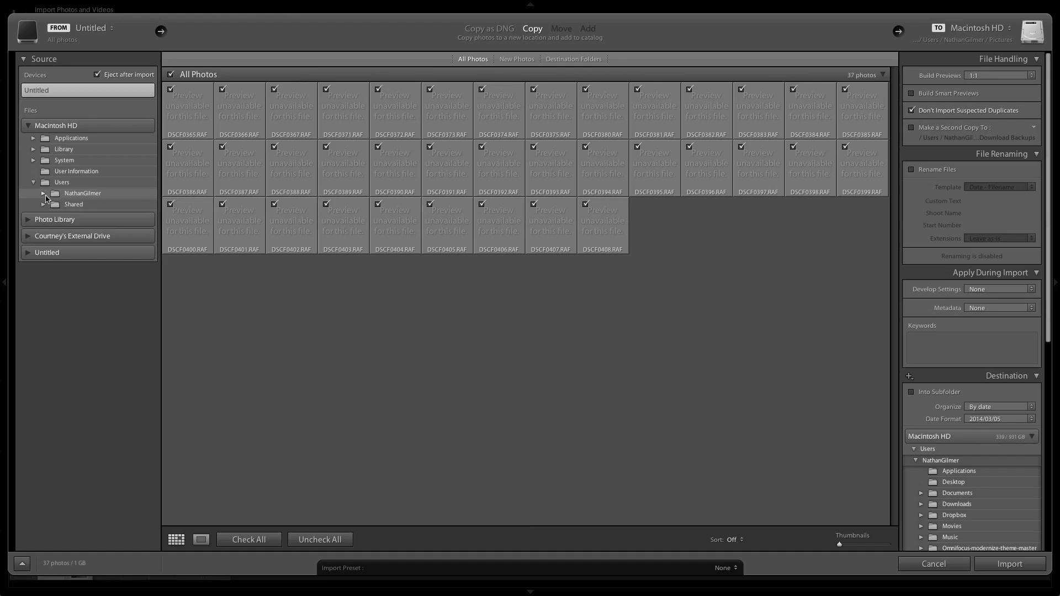
{"action": "left_click", "coordinate": [45, 193]}
{"action": "left_click", "coordinate": [68, 216]}
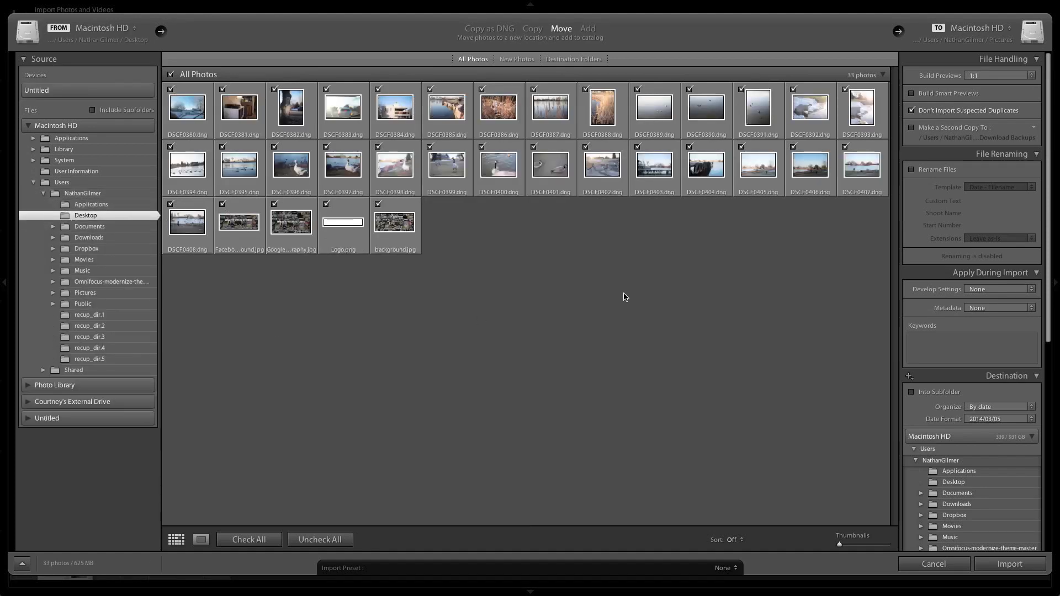
Step: Exclude background.jpg, Logo.png and the two social-media JPEGs, then import the 29 photos
{"action": "left_click", "coordinate": [379, 205]}
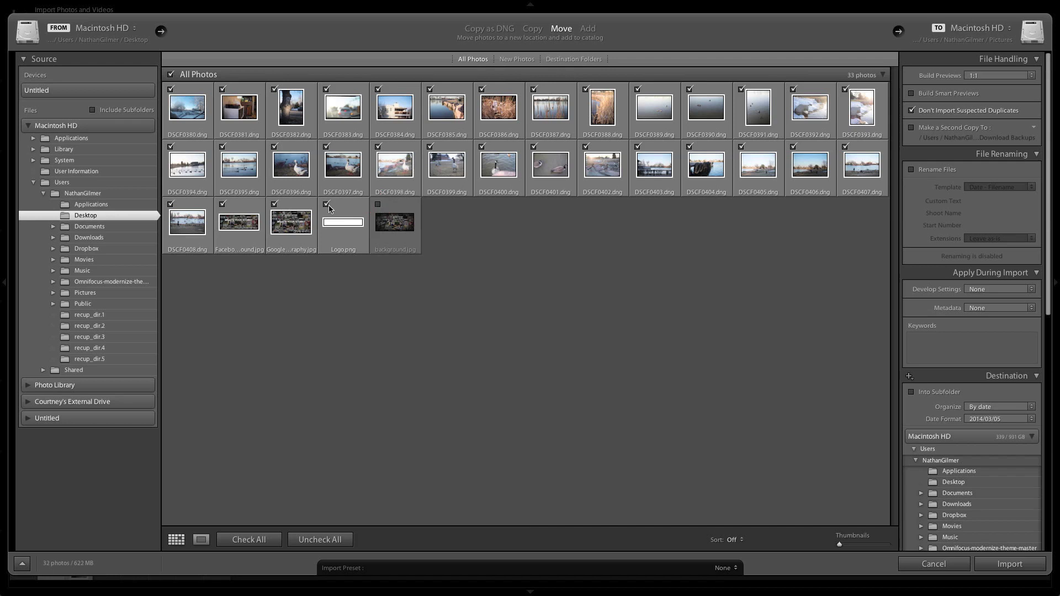
{"action": "left_click", "coordinate": [327, 205]}
{"action": "left_click", "coordinate": [274, 206]}
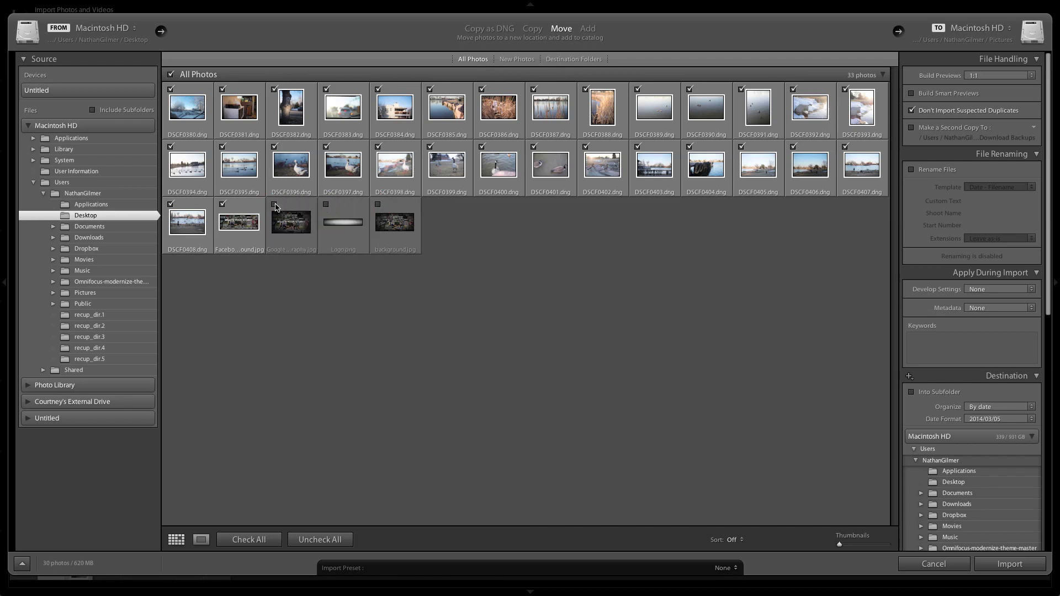
{"action": "left_click", "coordinate": [223, 206]}
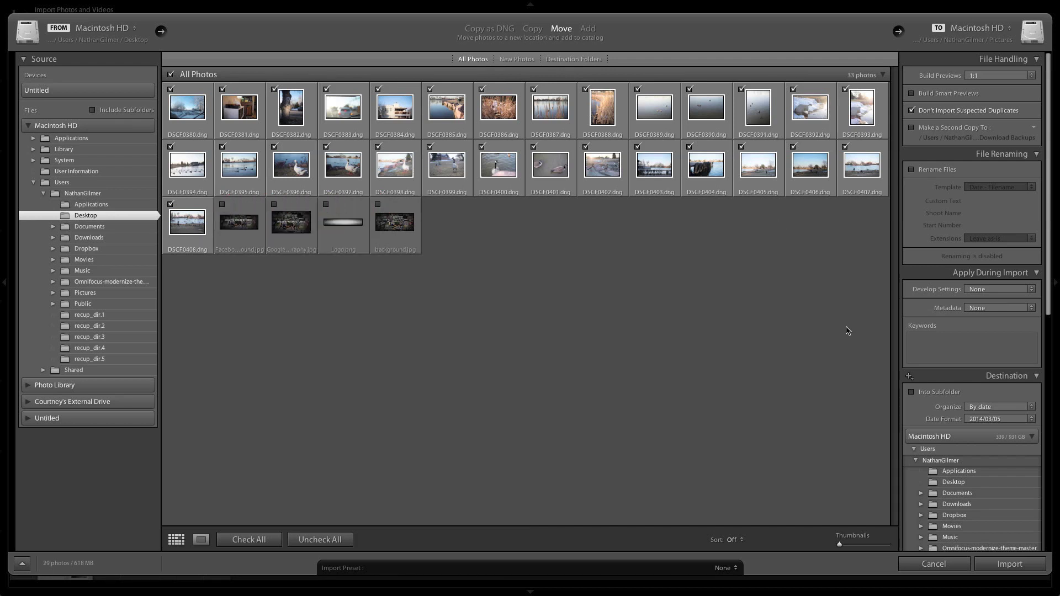
{"action": "left_click", "coordinate": [994, 564]}
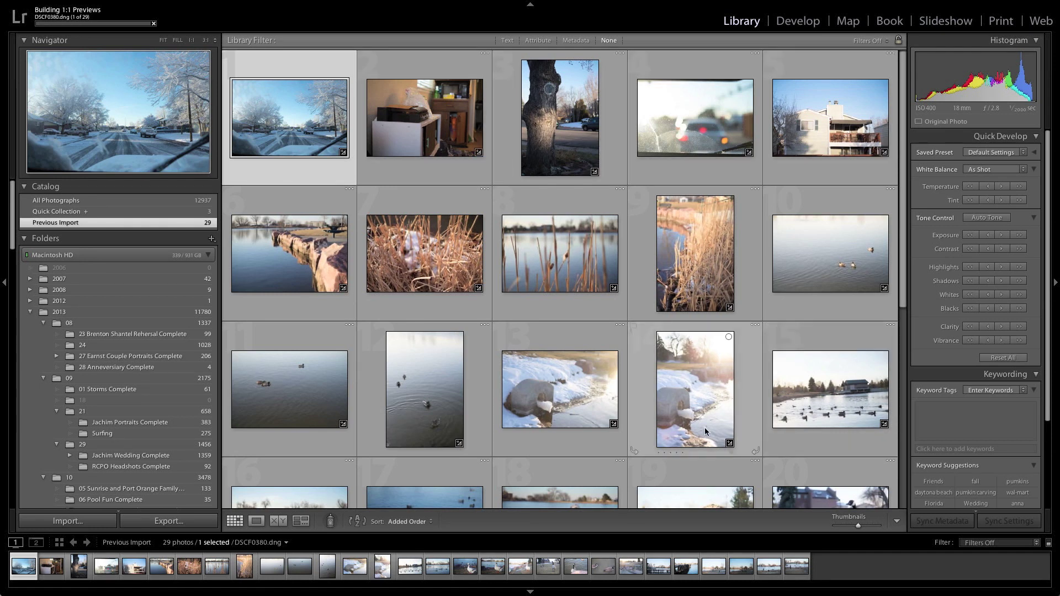
Step: Step through the imports in Loupe view, flagging the keeper shots as picks
{"action": "scroll", "coordinate": [655, 369], "scroll_direction": "down", "scroll_amount": 10}
{"action": "key", "text": "e"}
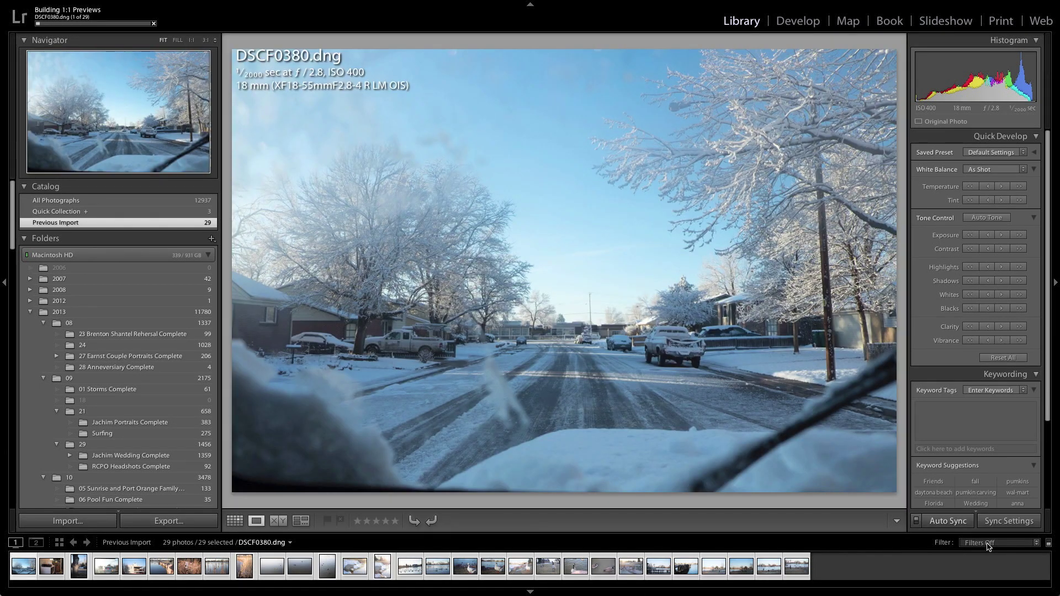
{"action": "key", "text": "Right"}
{"action": "key", "text": "Right"}
{"action": "key", "text": "Right"}
{"action": "key", "text": "Right"}
{"action": "key", "text": "p"}
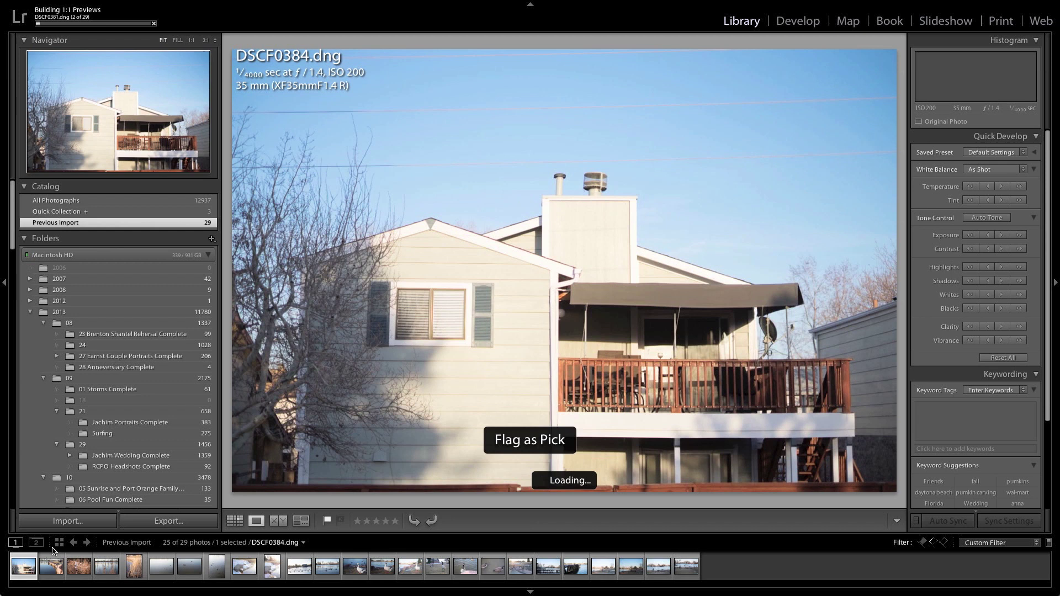
{"action": "key", "text": "Right"}
{"action": "key", "text": "Right"}
{"action": "key", "text": "Right"}
{"action": "key", "text": "Right"}
{"action": "key", "text": "Right"}
{"action": "key", "text": "Right"}
{"action": "key", "text": "Right"}
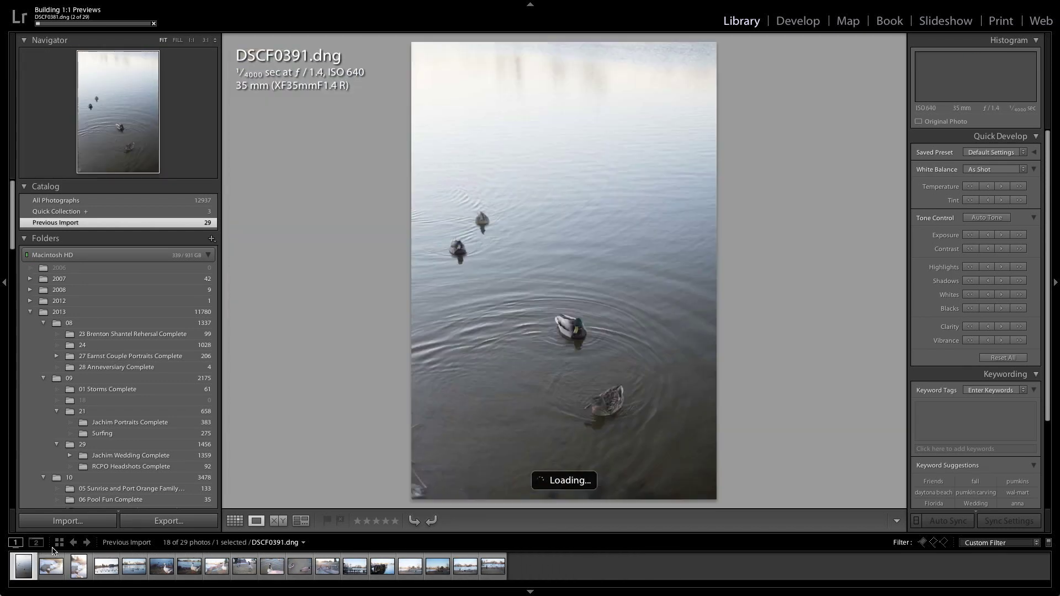
{"action": "key", "text": "Right"}
{"action": "key", "text": "Right"}
{"action": "key", "text": "super+Tab"}
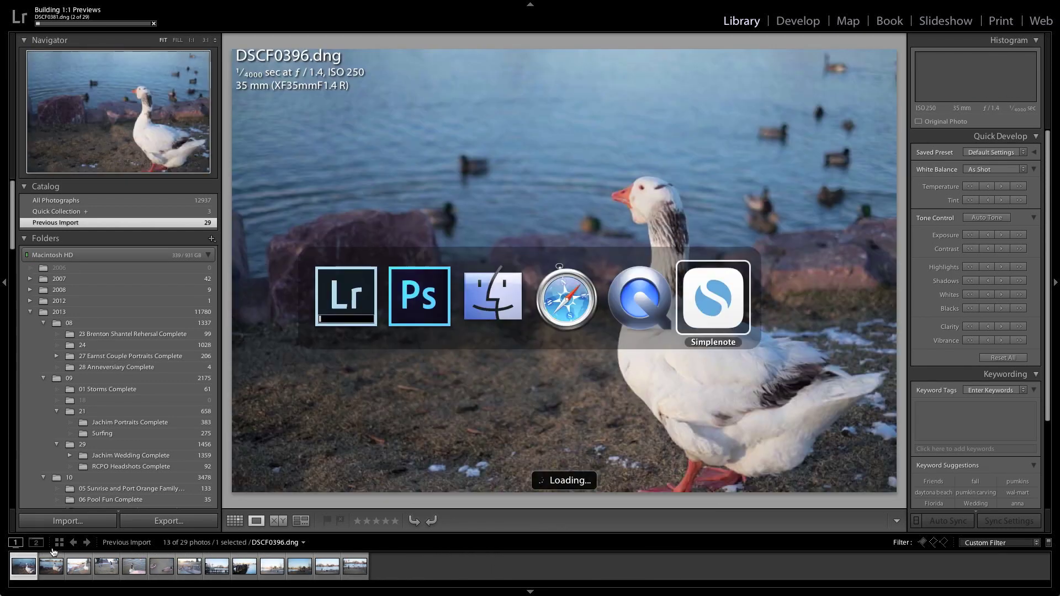
{"action": "key", "text": "super+Tab"}
{"action": "key", "text": "super+Tab"}
{"action": "key", "text": "Right"}
{"action": "key", "text": "Right"}
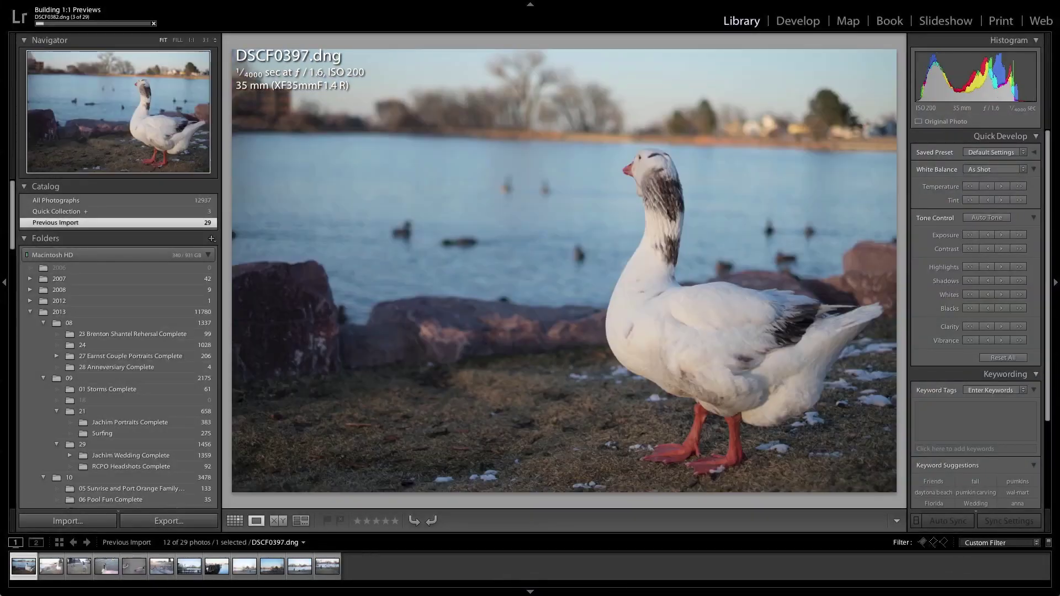
{"action": "key", "text": "Right"}
{"action": "key", "text": "Right"}
{"action": "key", "text": "Right"}
{"action": "key", "text": "Right"}
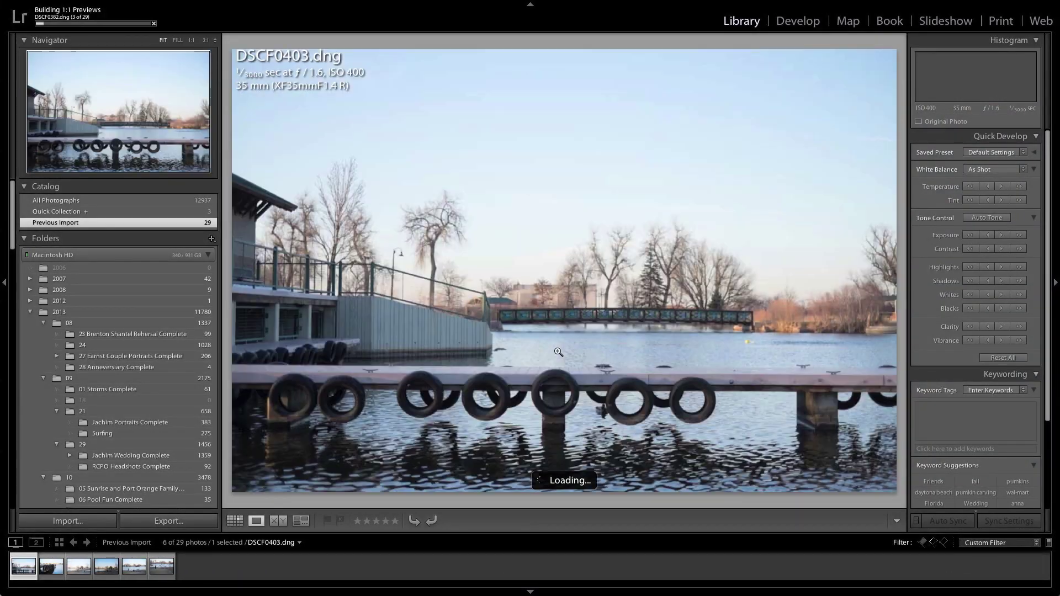
{"action": "key", "text": "p"}
Step: Filter the filmstrip to the 14 flagged photos and open one in Develop's Crop tool
{"action": "key", "text": "Right"}
{"action": "key", "text": "super+l"}
{"action": "key", "text": "super+l"}
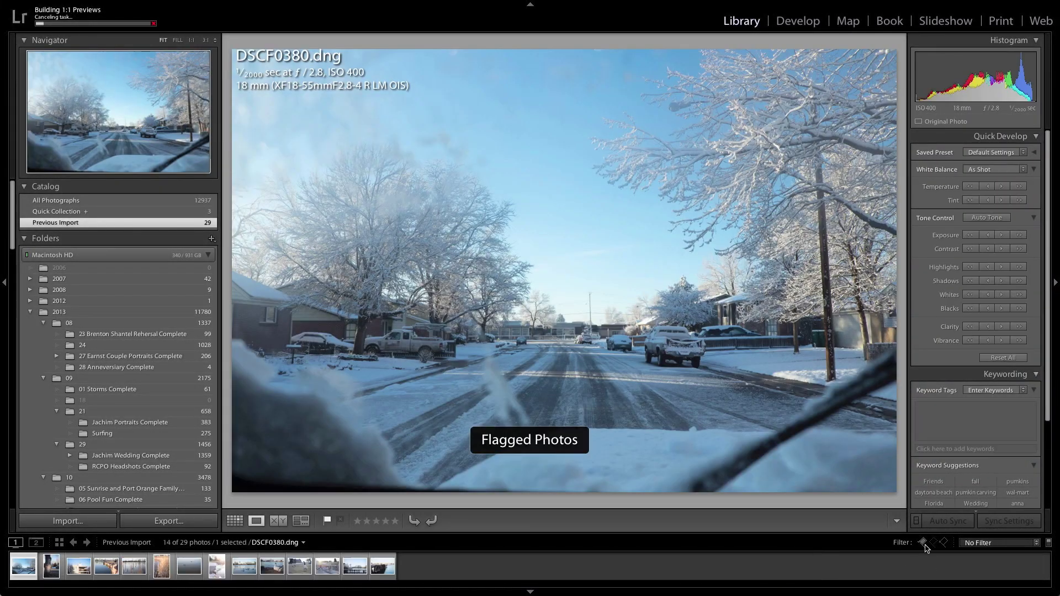
{"action": "key", "text": "Right"}
{"action": "left_click", "coordinate": [79, 567]}
{"action": "left_click", "coordinate": [107, 567]}
{"action": "key", "text": "r"}
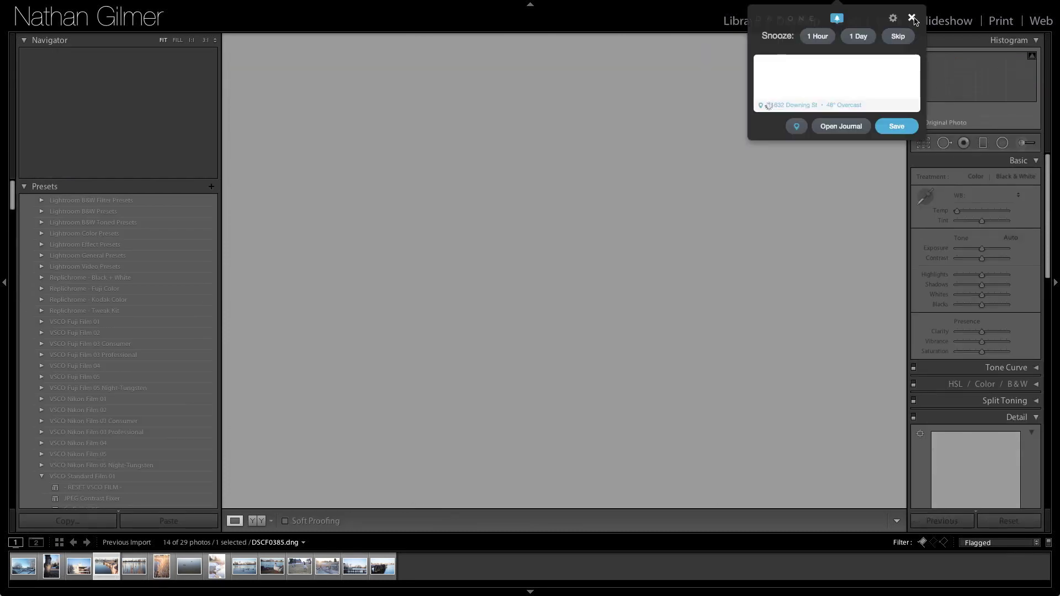
{"action": "key", "text": "Right"}
{"action": "key", "text": "Right"}
{"action": "key", "text": "Right"}
{"action": "key", "text": "Right"}
{"action": "key", "text": "Right"}
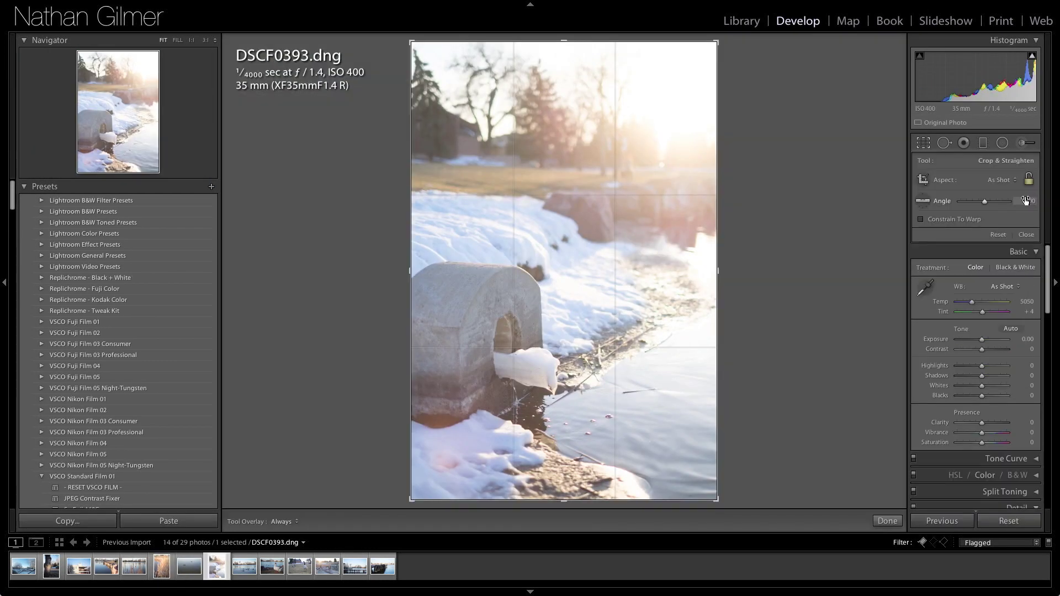
Step: Leave the crop overlay and return to the first flagged photo, DSCF0380
{"action": "key", "text": "Right"}
{"action": "key", "text": "Right"}
{"action": "key", "text": "Right"}
{"action": "key", "text": "Right"}
{"action": "key", "text": "Right"}
{"action": "key", "text": "Home"}
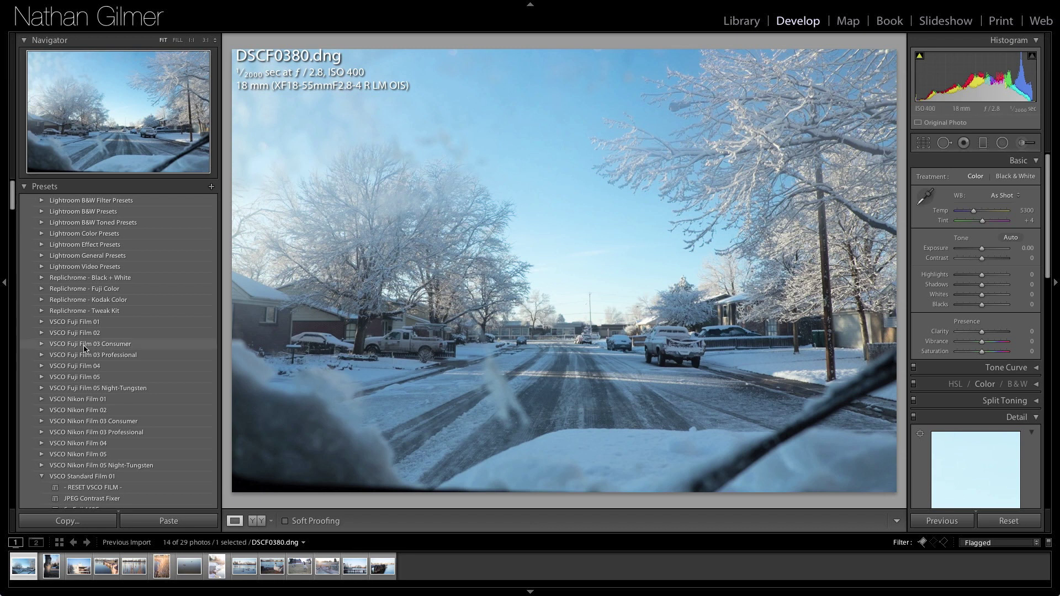
{"action": "scroll", "coordinate": [87, 352], "scroll_direction": "down", "scroll_amount": 5}
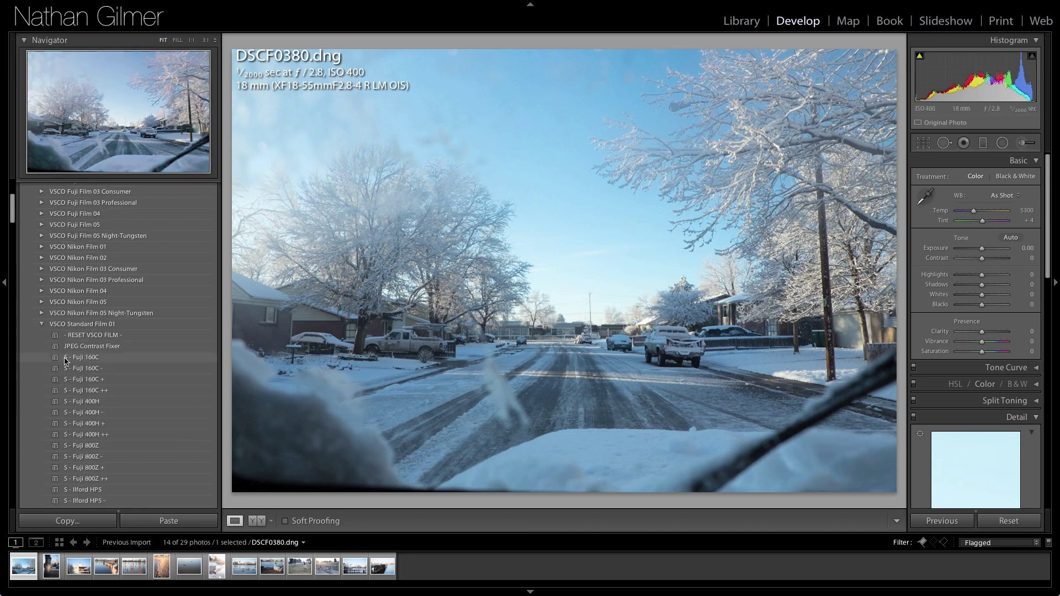
{"action": "left_click", "coordinate": [43, 326]}
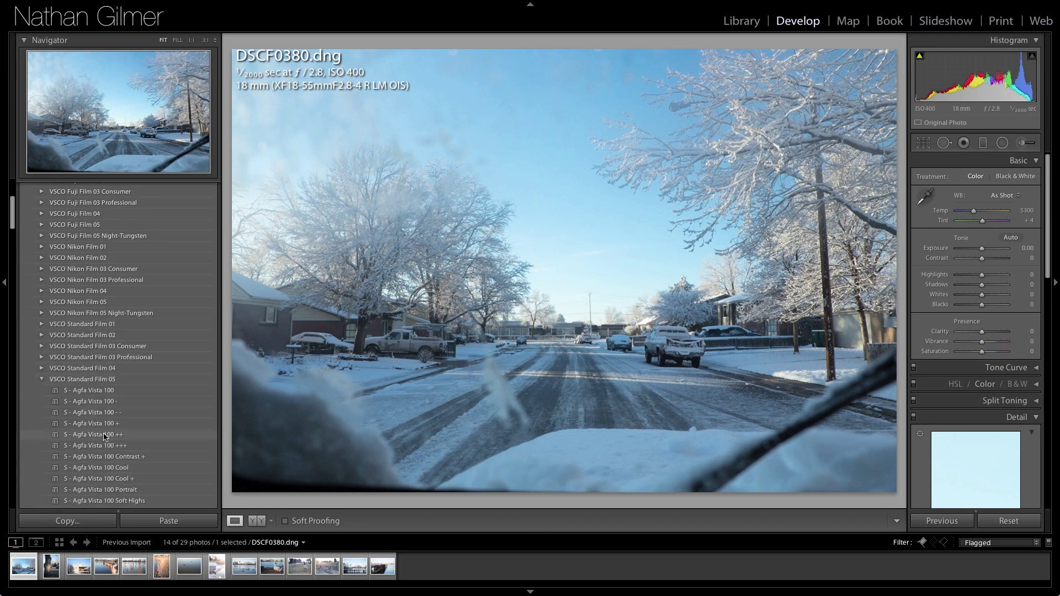
{"action": "scroll", "coordinate": [107, 438], "scroll_direction": "down", "scroll_amount": 4}
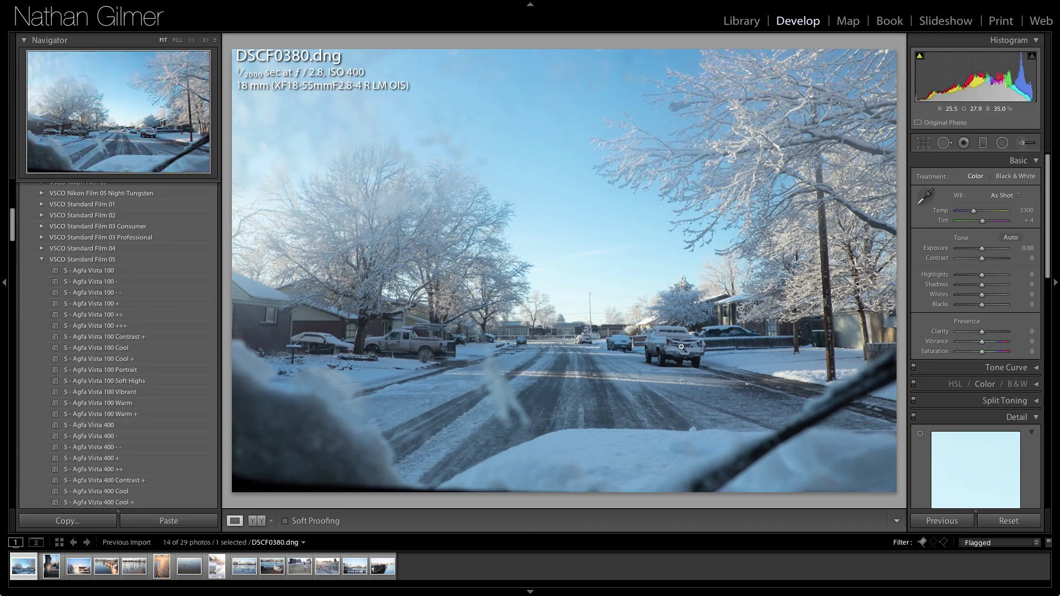
{"action": "scroll", "coordinate": [112, 408], "scroll_direction": "down", "scroll_amount": 5}
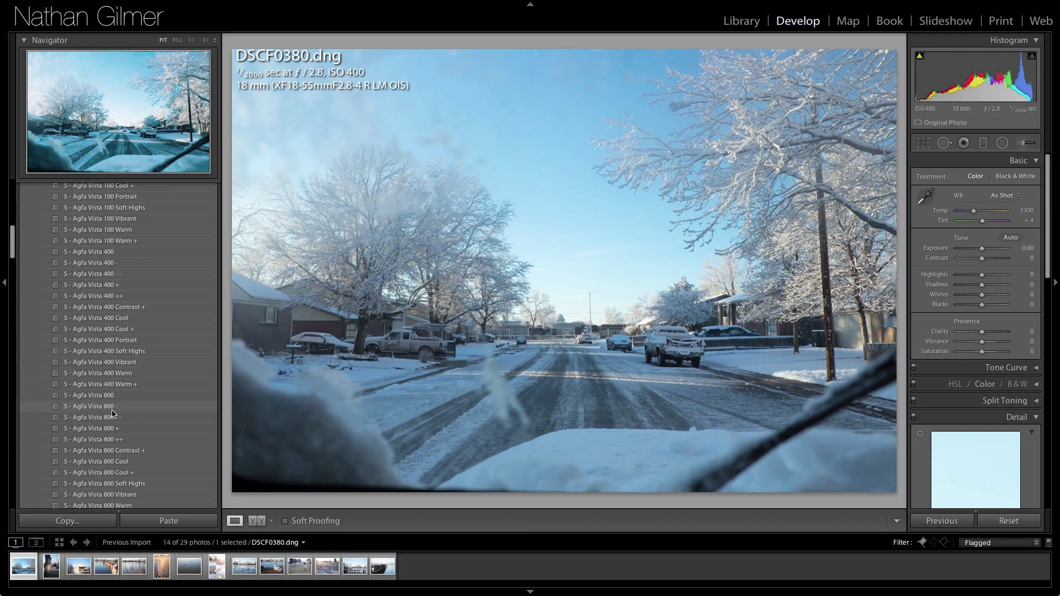
{"action": "scroll", "coordinate": [113, 413], "scroll_direction": "down", "scroll_amount": 15}
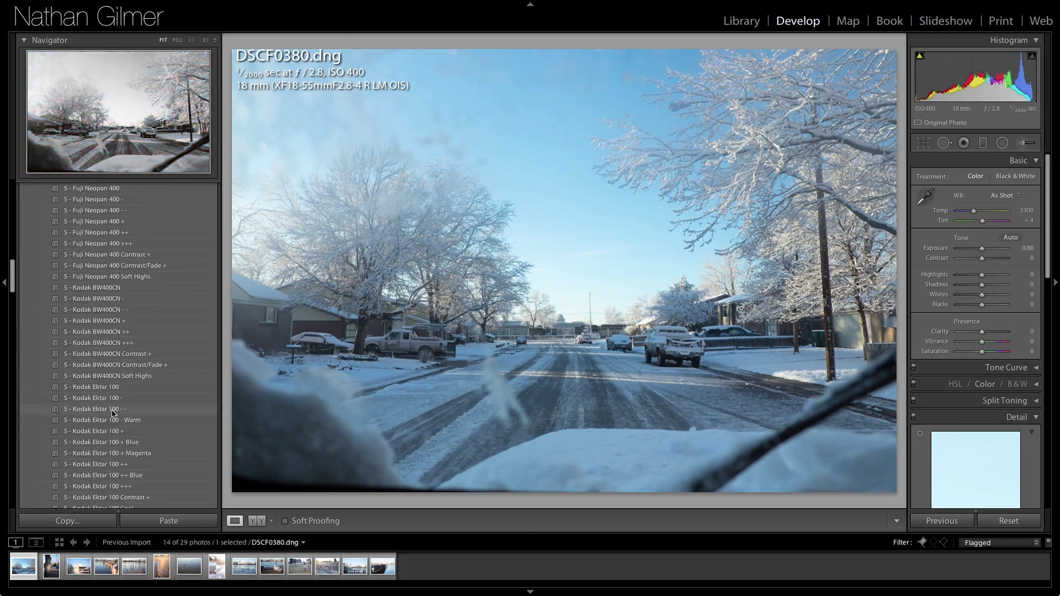
{"action": "scroll", "coordinate": [112, 412], "scroll_direction": "down", "scroll_amount": 10}
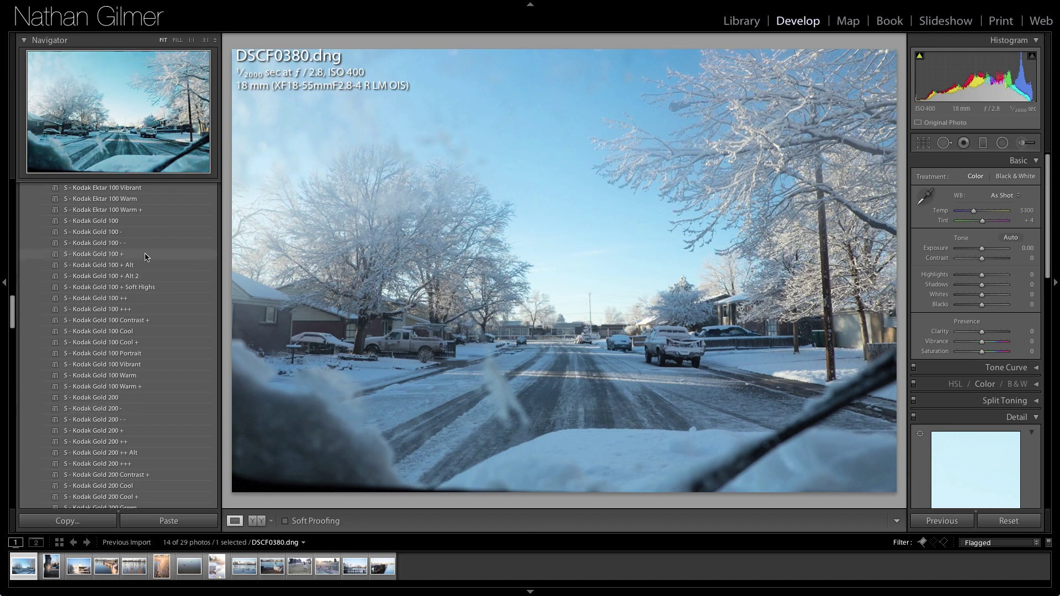
{"action": "left_click", "coordinate": [137, 233]}
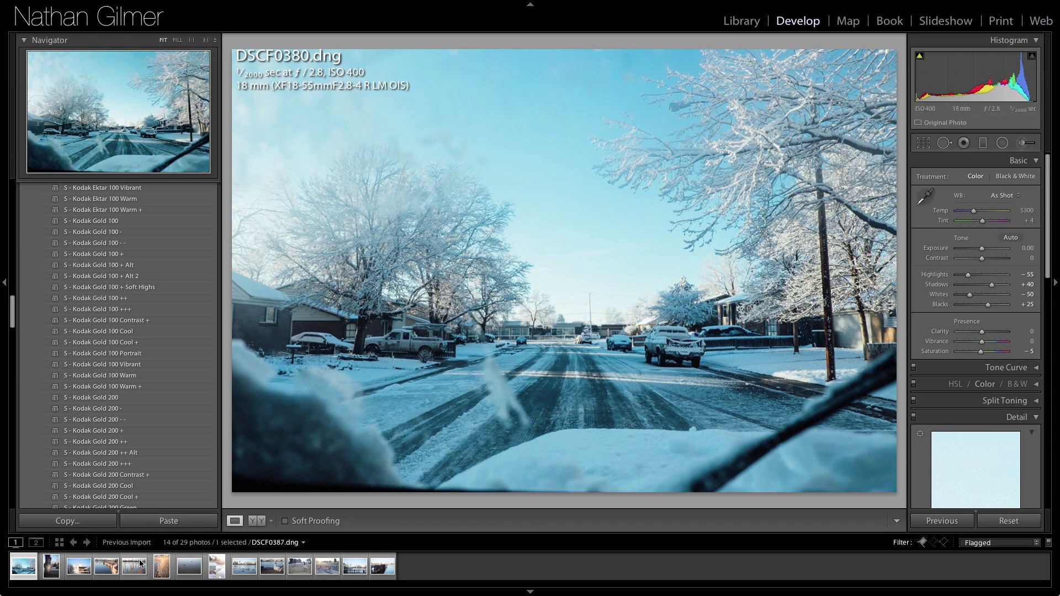
{"action": "left_click", "coordinate": [111, 566]}
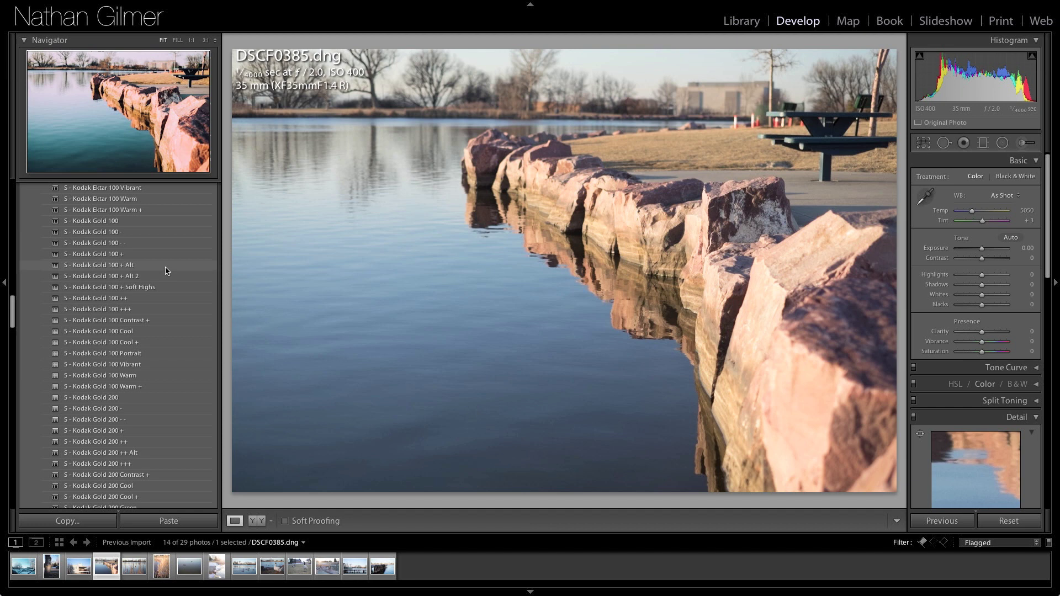
Step: Apply S - Kodak Gold 100 to the rocky shoreline photo and cool Temp to 4300
{"action": "left_click", "coordinate": [127, 221]}
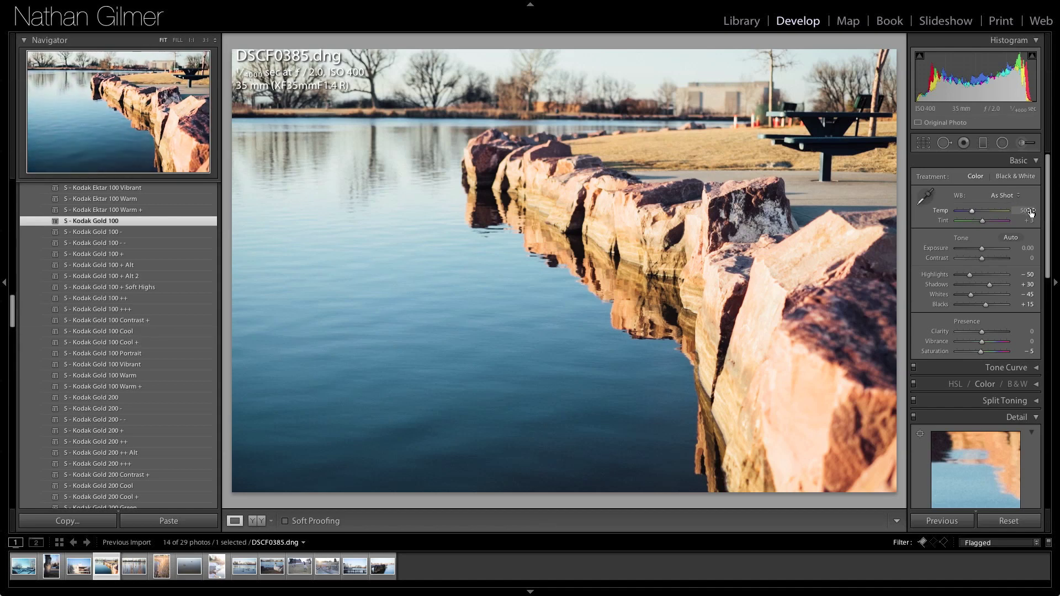
{"action": "left_click_drag", "start_coordinate": [1028, 211], "coordinate": [1031, 213]}
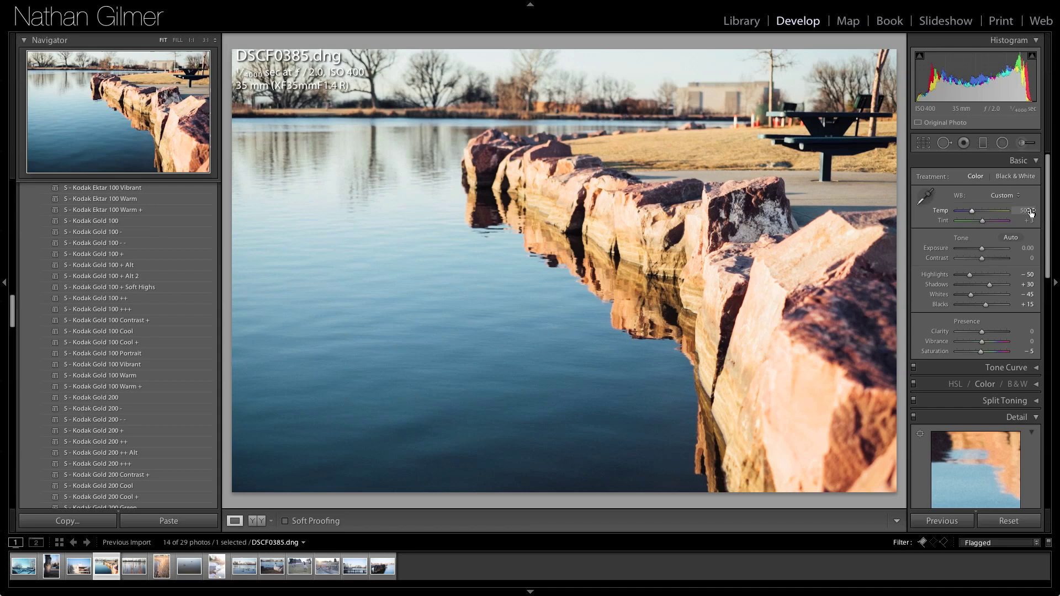
{"action": "key", "text": "Down"}
{"action": "key", "text": "Down"}
{"action": "key", "text": "Down"}
{"action": "key", "text": "Down"}
{"action": "key", "text": "Down"}
{"action": "key", "text": "Down"}
{"action": "key", "text": "Down"}
{"action": "key", "text": "Down"}
{"action": "key", "text": "Down"}
{"action": "key", "text": "Down"}
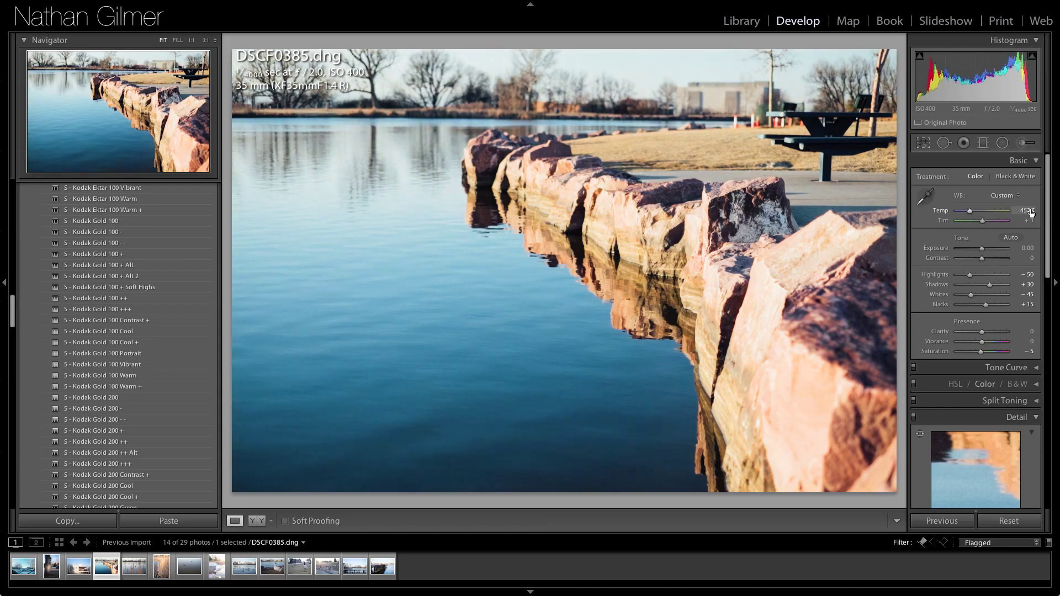
{"action": "key", "text": "Down"}
{"action": "key", "text": "Down"}
{"action": "key", "text": "Down"}
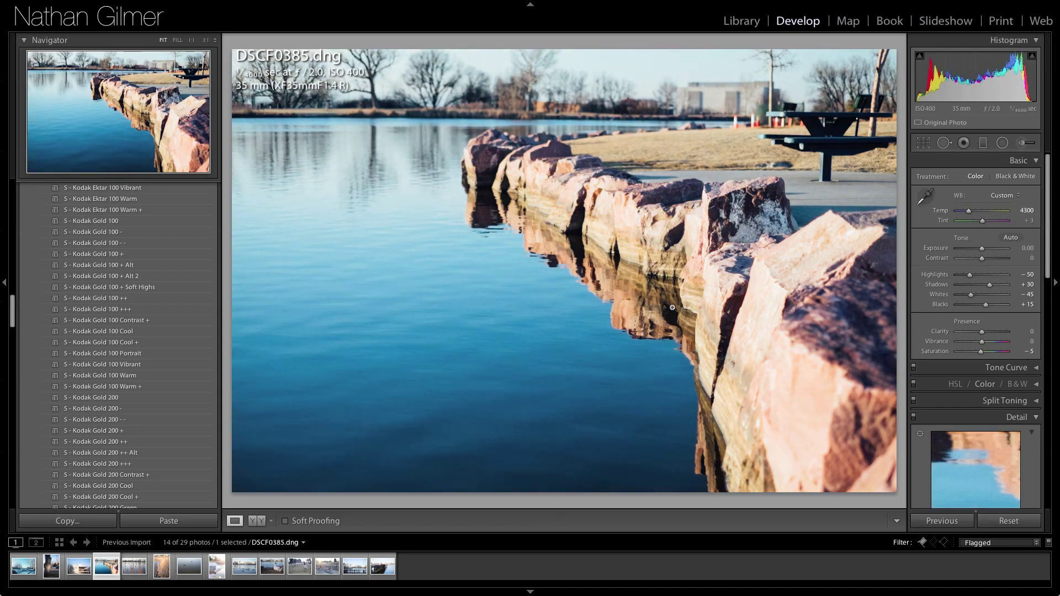
Step: Compare the Gold 100 variants, settle on + Soft Highs, then open the snowy DSCF0393
{"action": "left_click", "coordinate": [131, 266]}
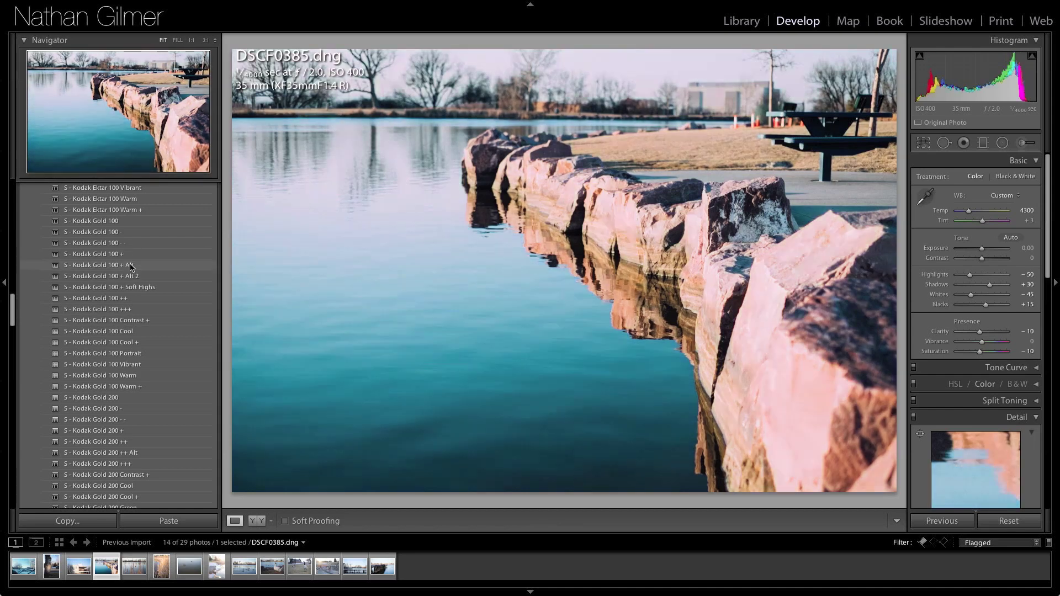
{"action": "left_click", "coordinate": [128, 299]}
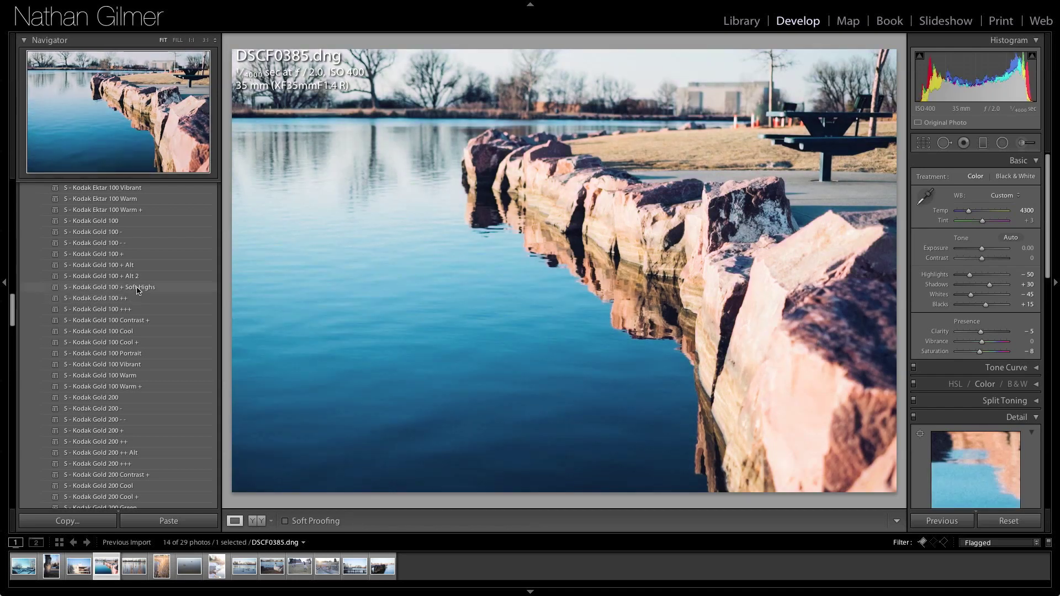
{"action": "left_click", "coordinate": [137, 288]}
{"action": "left_click", "coordinate": [216, 566]}
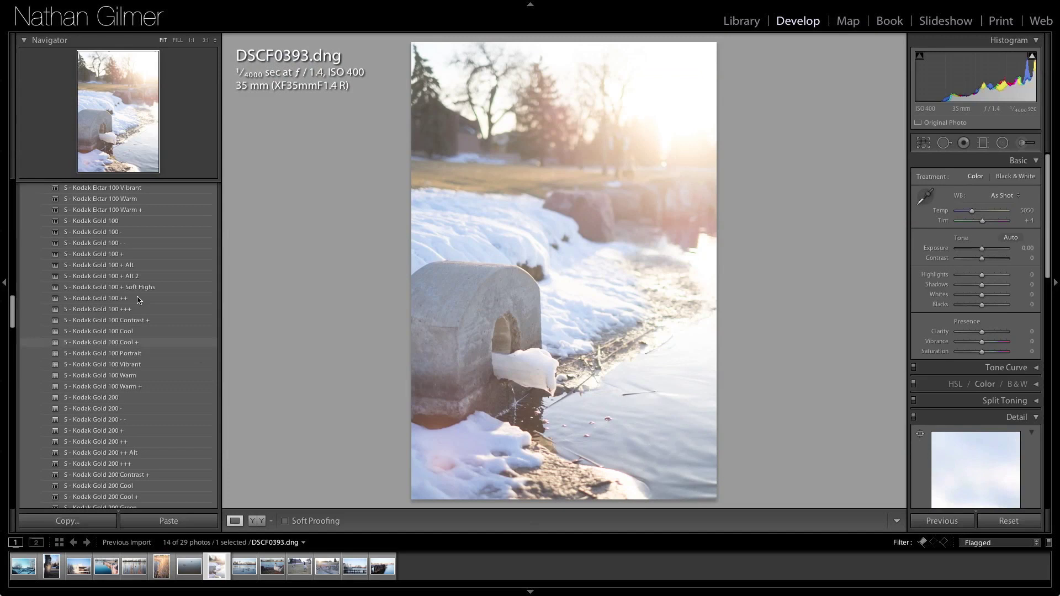
Step: Apply S - Kodak Gold 100 to snowy stream photo DSCF0393 and lower Exposure to about -1.45
{"action": "left_click", "coordinate": [134, 222]}
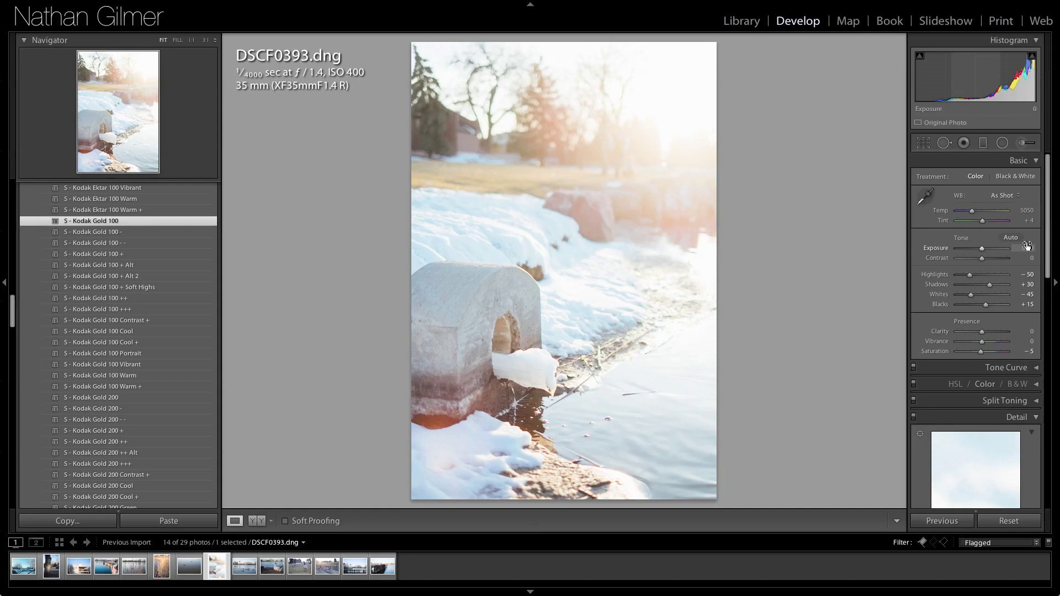
{"action": "left_click", "coordinate": [983, 251]}
{"action": "mouse_move", "coordinate": [983, 251]}
{"action": "left_mouse_down"}
{"action": "mouse_move", "coordinate": [964, 252]}
{"action": "mouse_move", "coordinate": [1005, 254]}
{"action": "mouse_move", "coordinate": [982, 253]}
{"action": "left_mouse_up"}
{"action": "left_click_drag", "start_coordinate": [981, 251], "coordinate": [975, 252]}
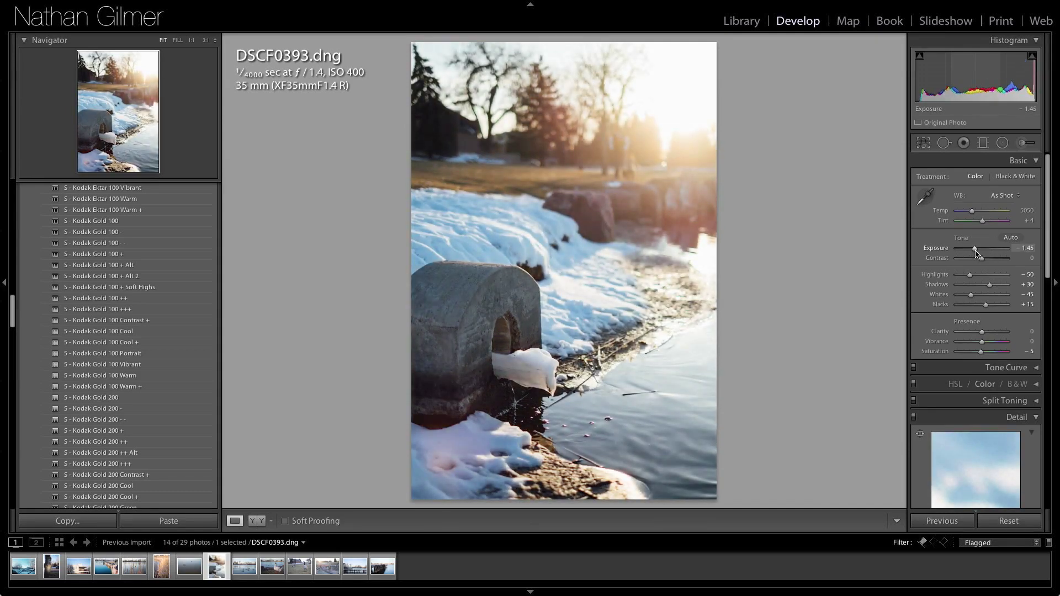
Step: Give two-ducks photo DSCF0402 a Kodak Gold 200 look, comparing Gold 100 and Gold 200 +, then open DSCF0390
{"action": "left_click", "coordinate": [328, 566]}
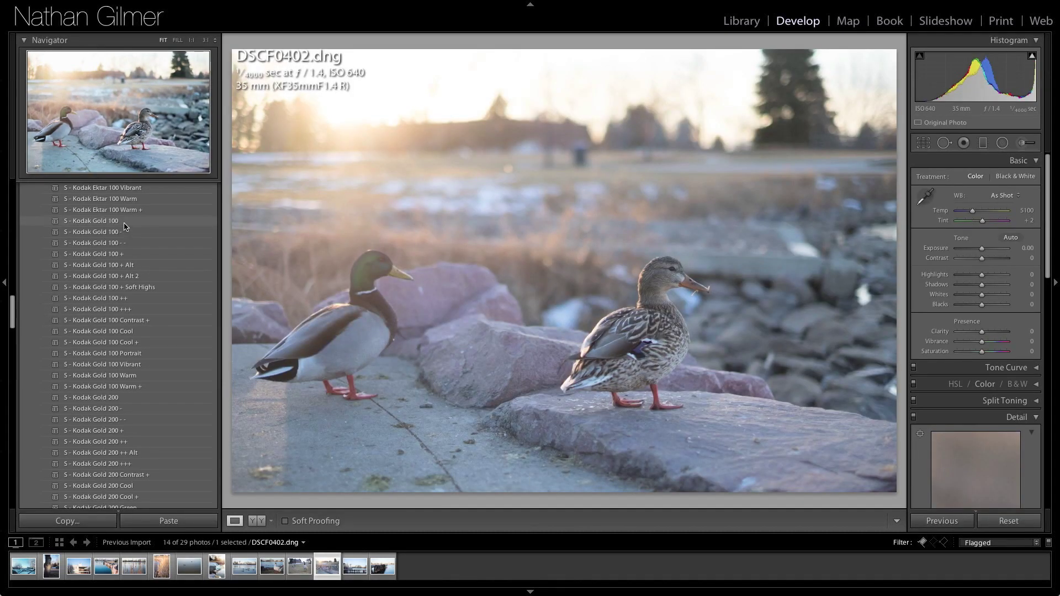
{"action": "left_click", "coordinate": [137, 302]}
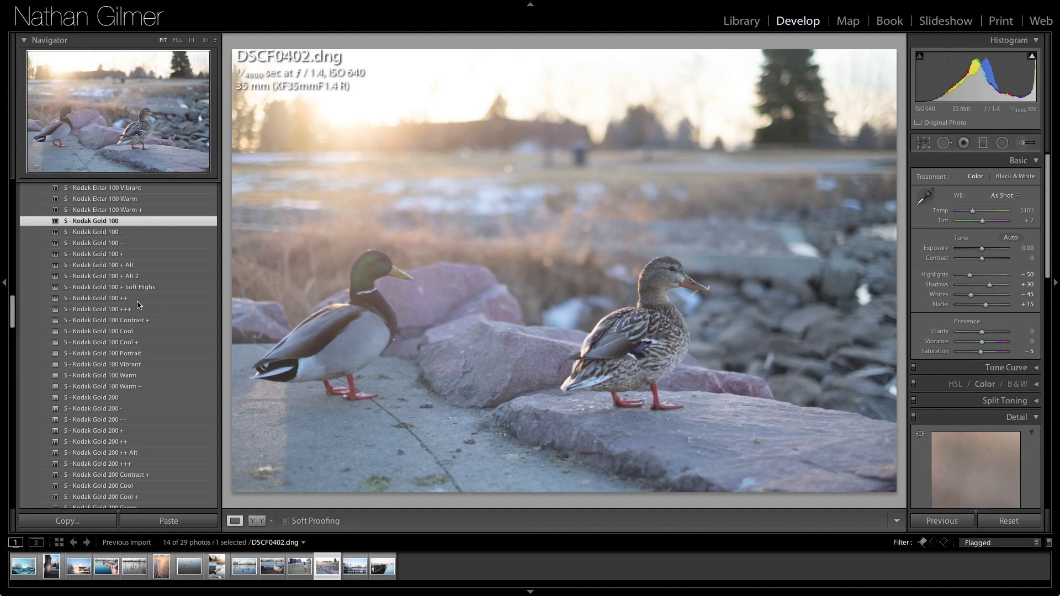
{"action": "scroll", "coordinate": [138, 305], "scroll_direction": "down", "scroll_amount": 3}
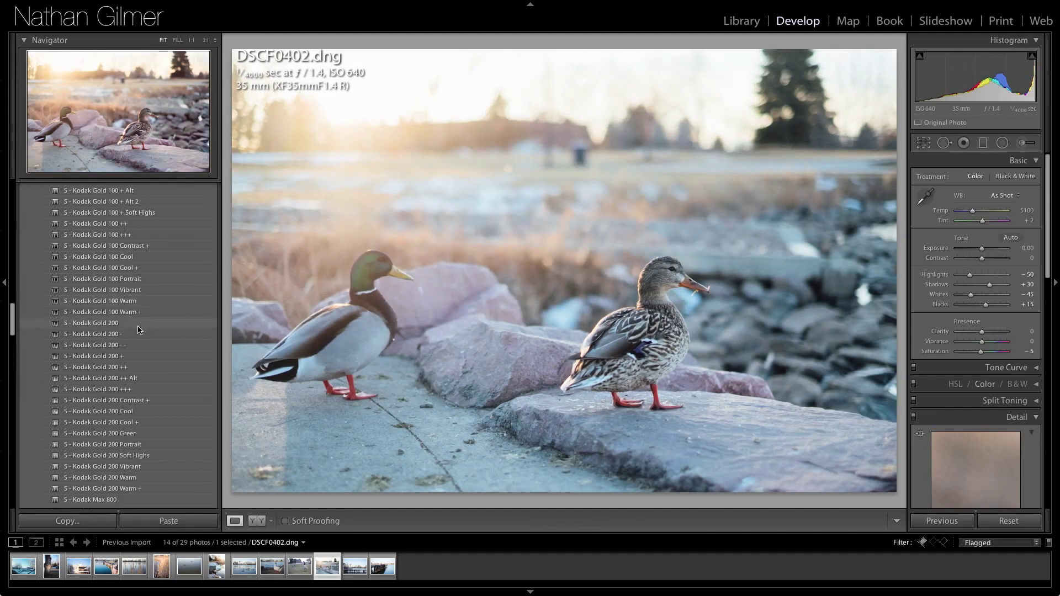
{"action": "left_click", "coordinate": [138, 326]}
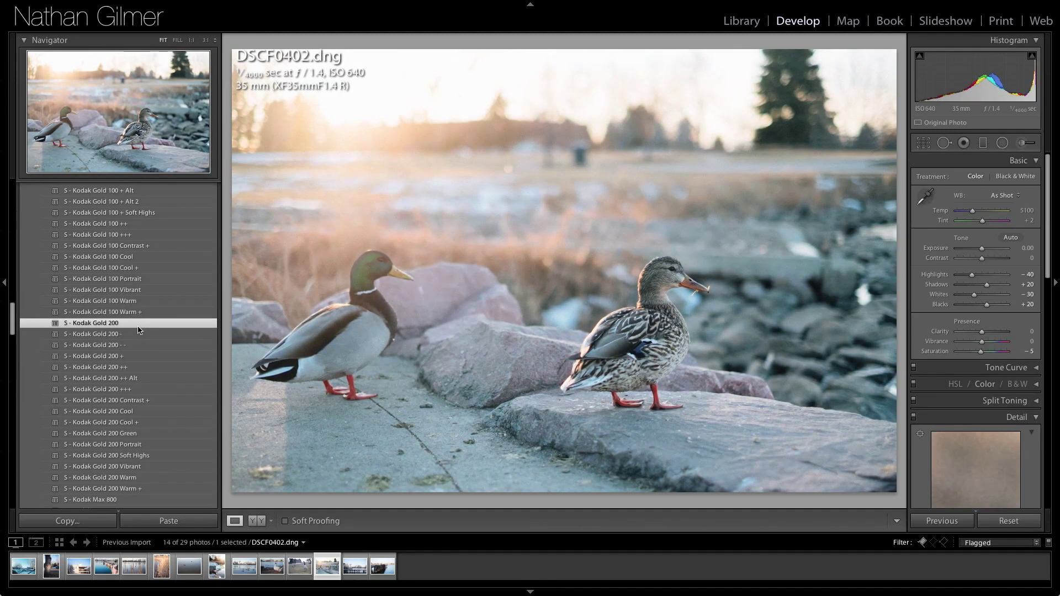
{"action": "left_click", "coordinate": [144, 357]}
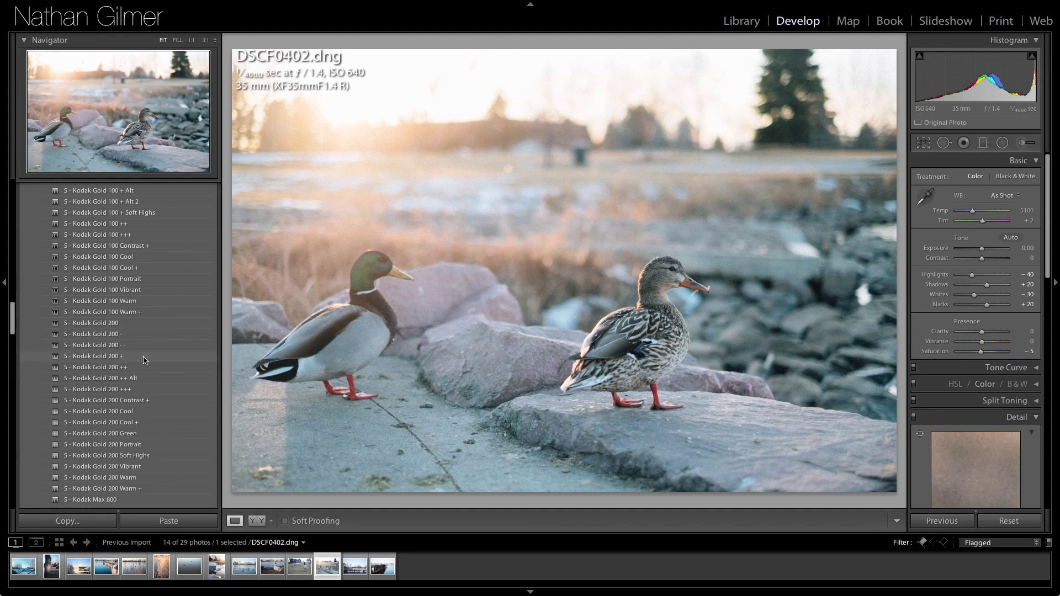
{"action": "left_click", "coordinate": [184, 562]}
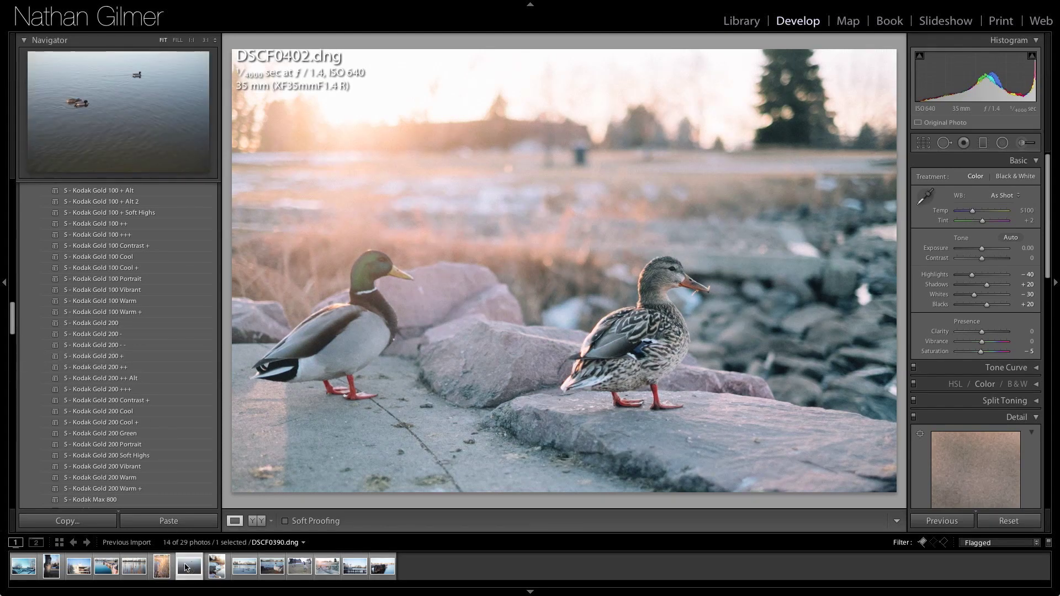
Step: Apply S - Kodak Gold 200 to DSCF0390, reeds photo DSCF0387 and lake photo DSCF0395
{"action": "left_click", "coordinate": [120, 324]}
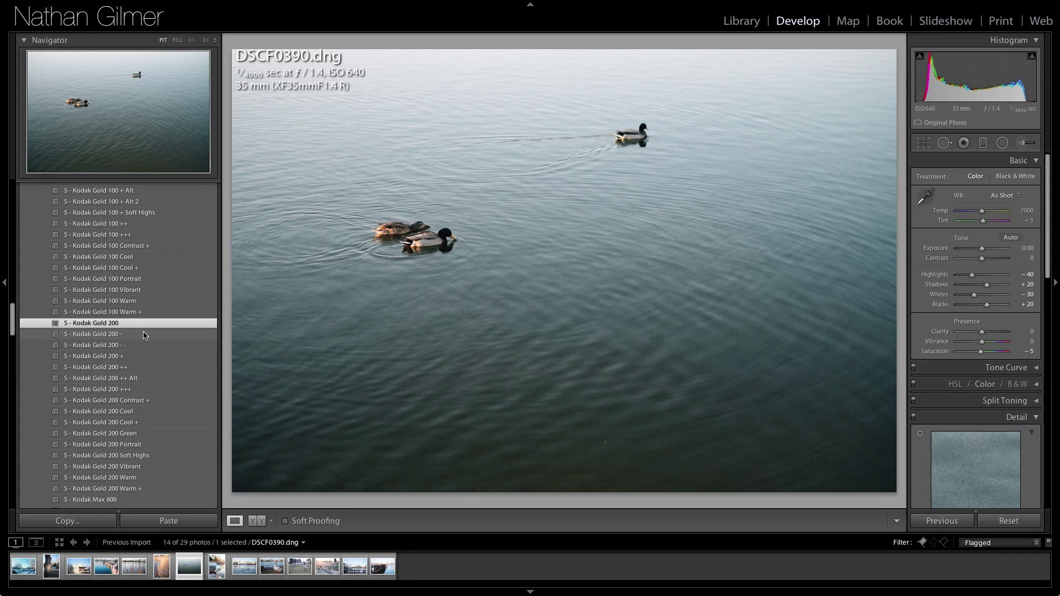
{"action": "left_click", "coordinate": [137, 564]}
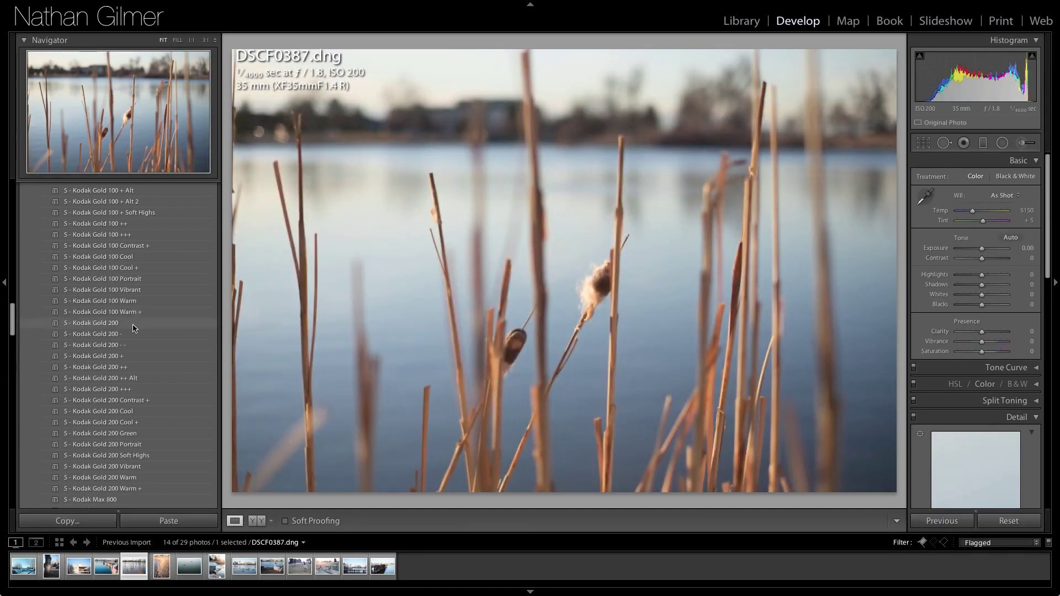
{"action": "left_click", "coordinate": [133, 327]}
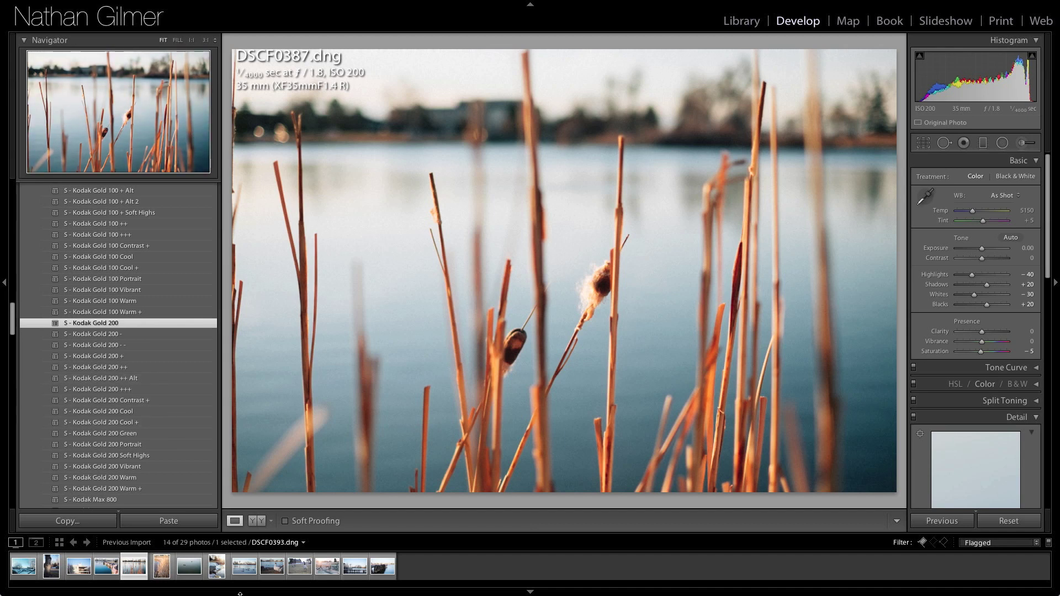
{"action": "left_click", "coordinate": [244, 566]}
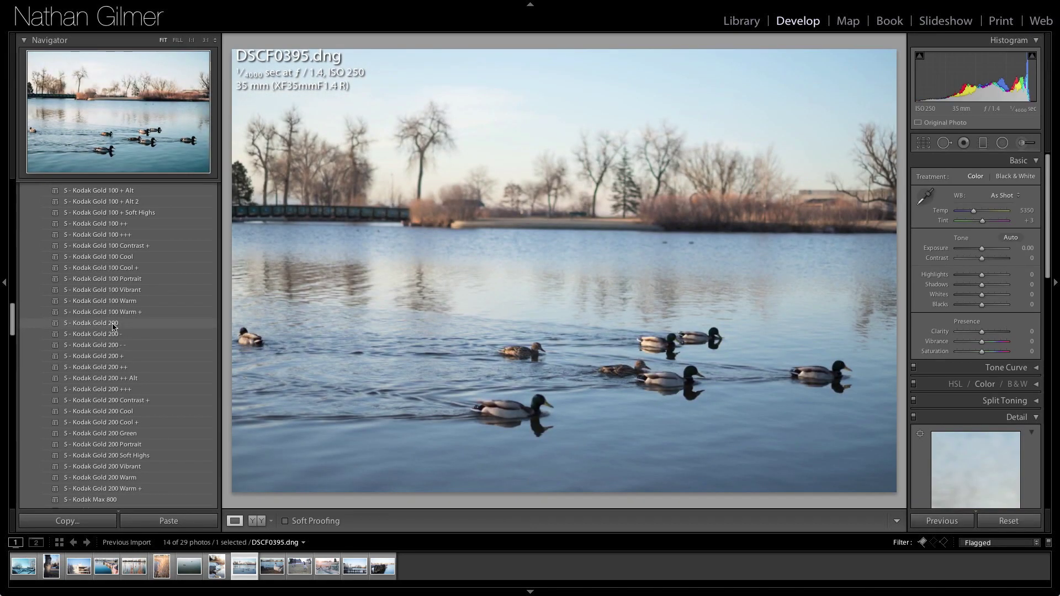
{"action": "left_click", "coordinate": [113, 324]}
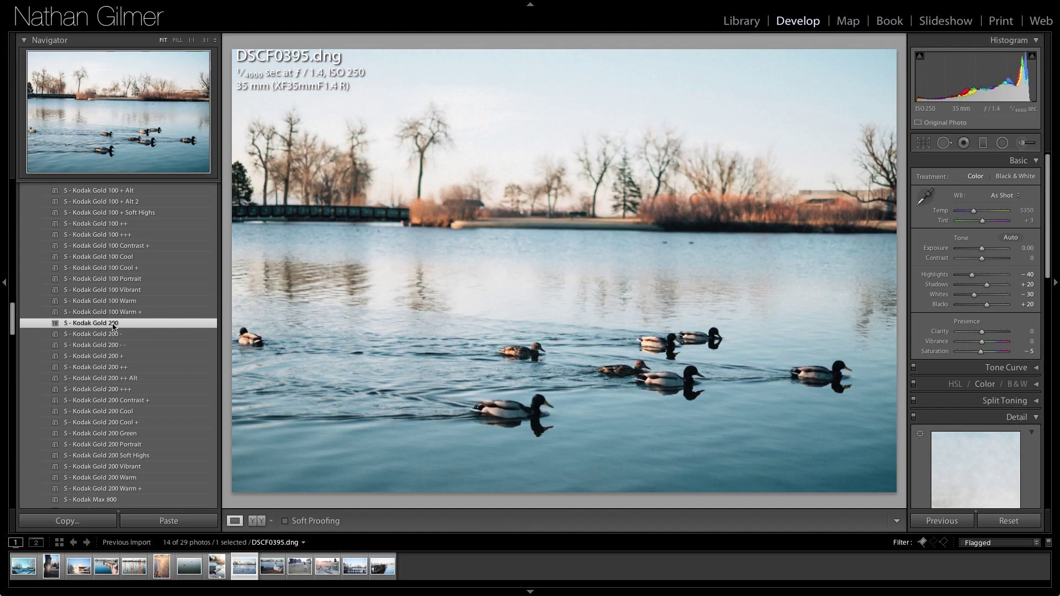